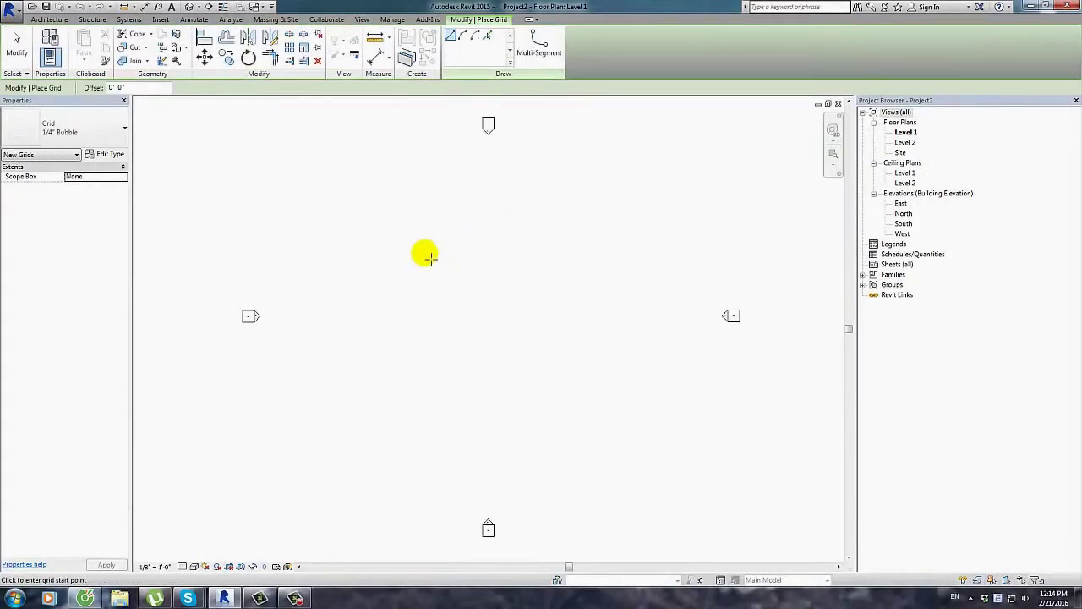
# Draw the remaining grid line and adjust grid C's end point.
pyautogui.click(425, 252)
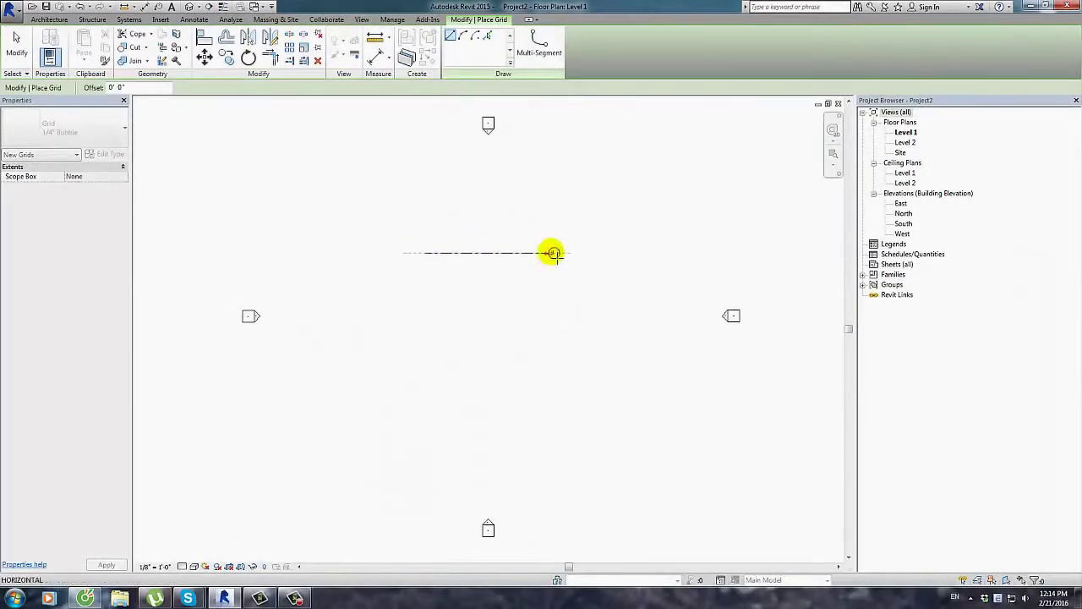
pyautogui.click(606, 252)
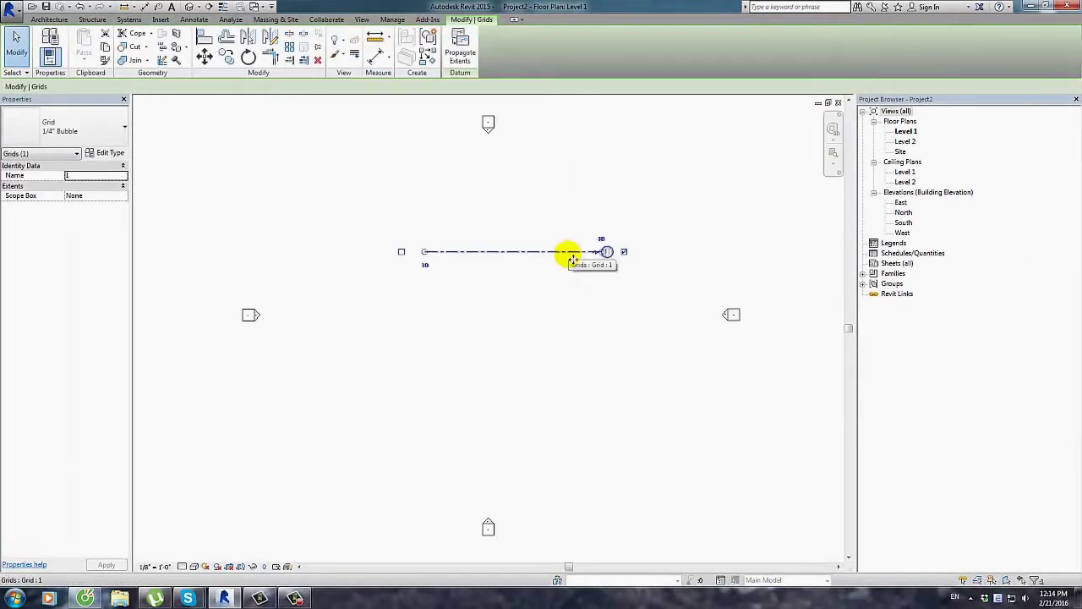
pyautogui.press('m')
pyautogui.press('v')
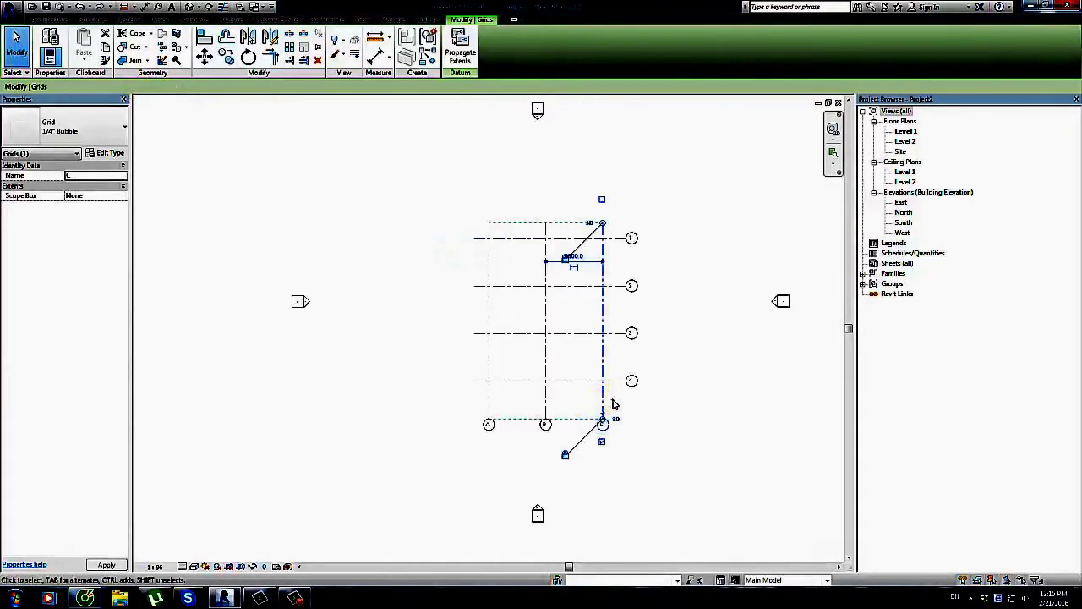
pyautogui.click(603, 402)
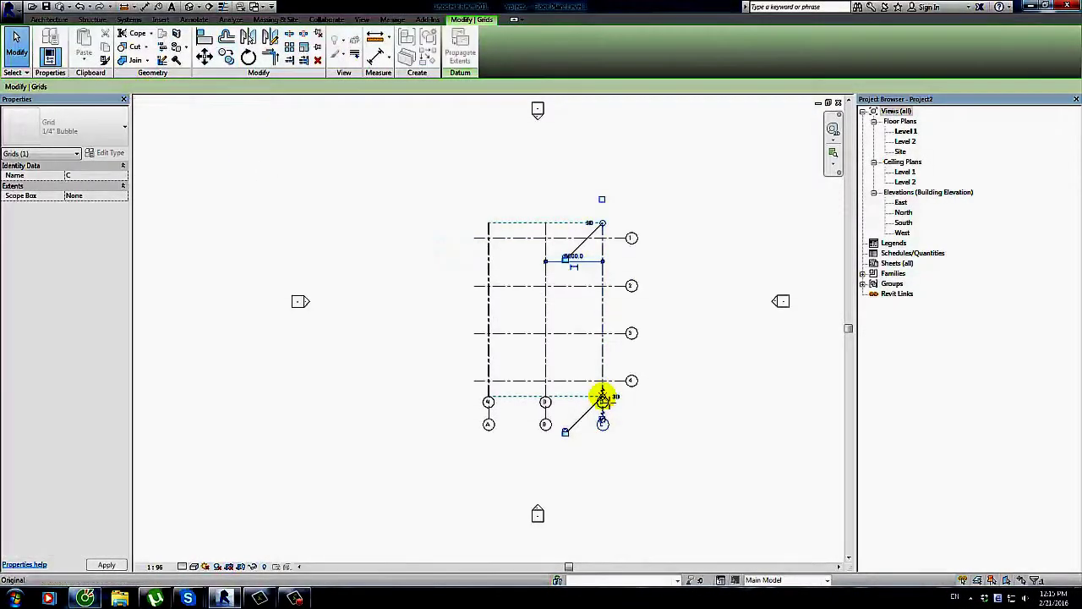
pyautogui.click(708, 430)
pyautogui.moveTo(708, 431); pyautogui.dragTo(690, 420, button='middle')
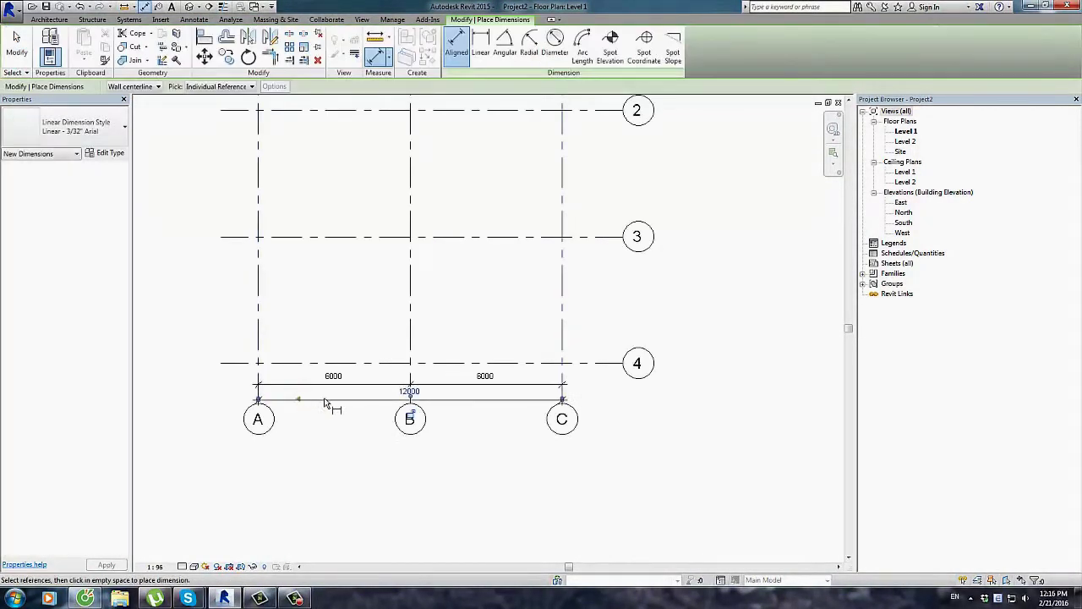
# Dimension grids 1–4 with 5000 spacings and a 15000 overall dimension.
pyautogui.click(575, 236)
pyautogui.moveTo(575, 236); pyautogui.dragTo(543, 411, button='middle')
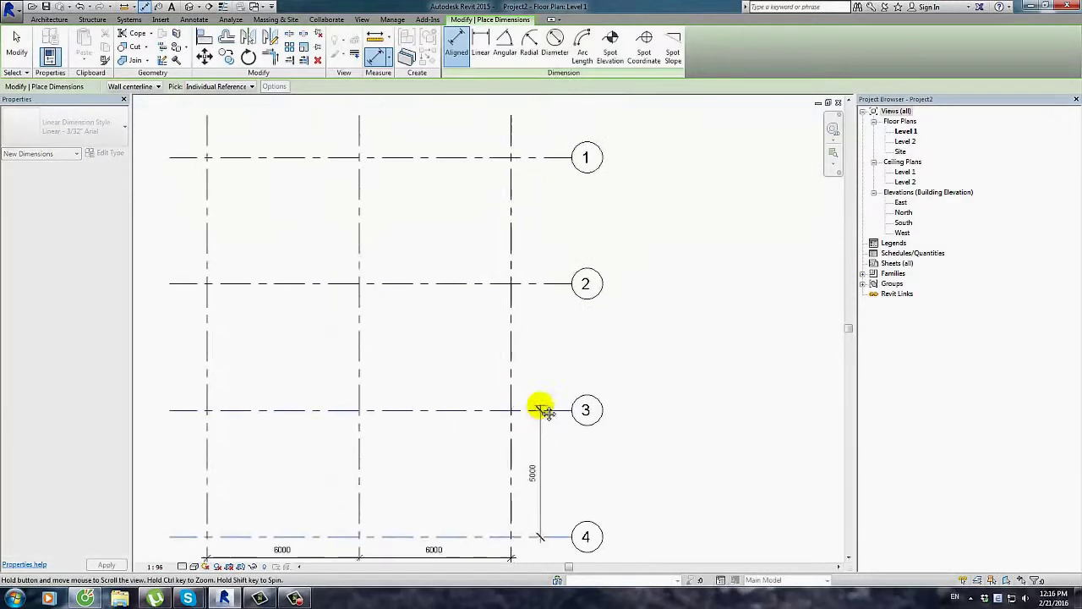
pyautogui.click(517, 284)
pyautogui.click(531, 157)
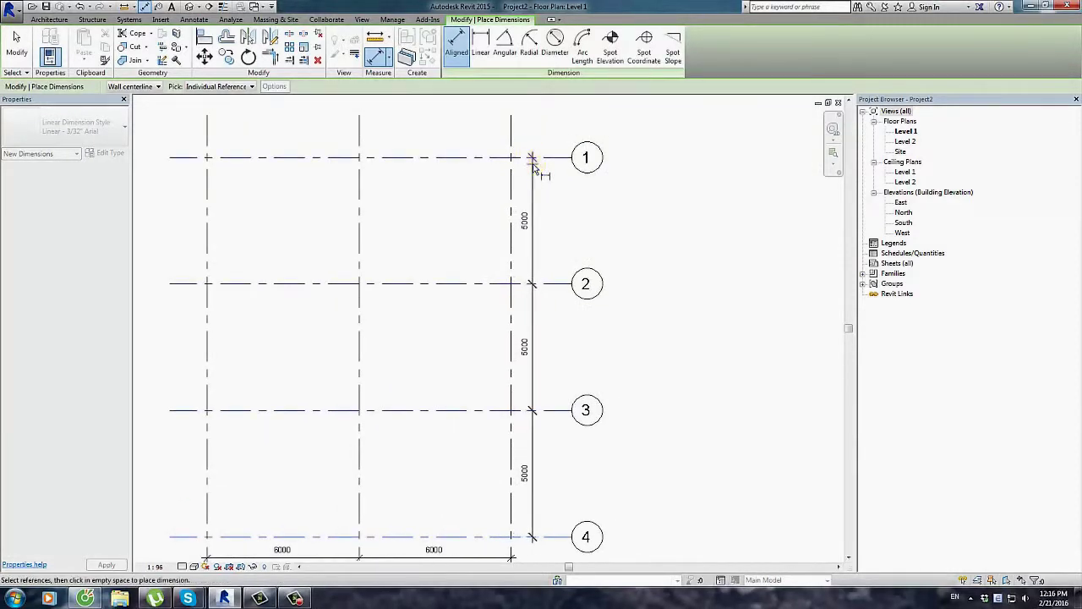
pyautogui.click(550, 162)
pyautogui.click(541, 529)
pyautogui.press('Escape')
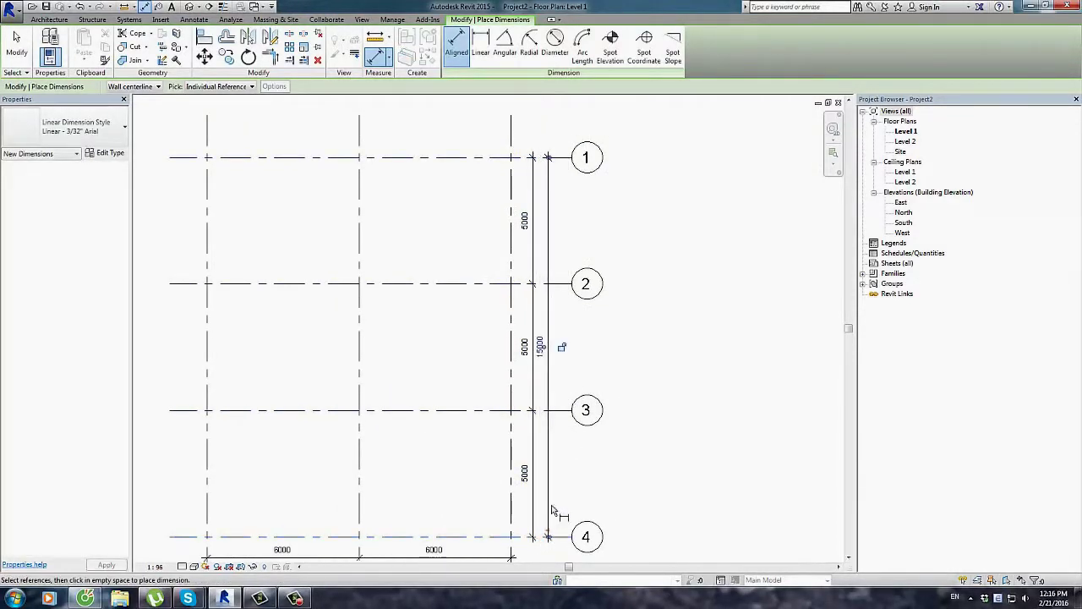
pyautogui.scroll(-2, 575, 482)
pyautogui.moveTo(600, 464); pyautogui.dragTo(620, 410, button='middle')
pyautogui.press('Escape')
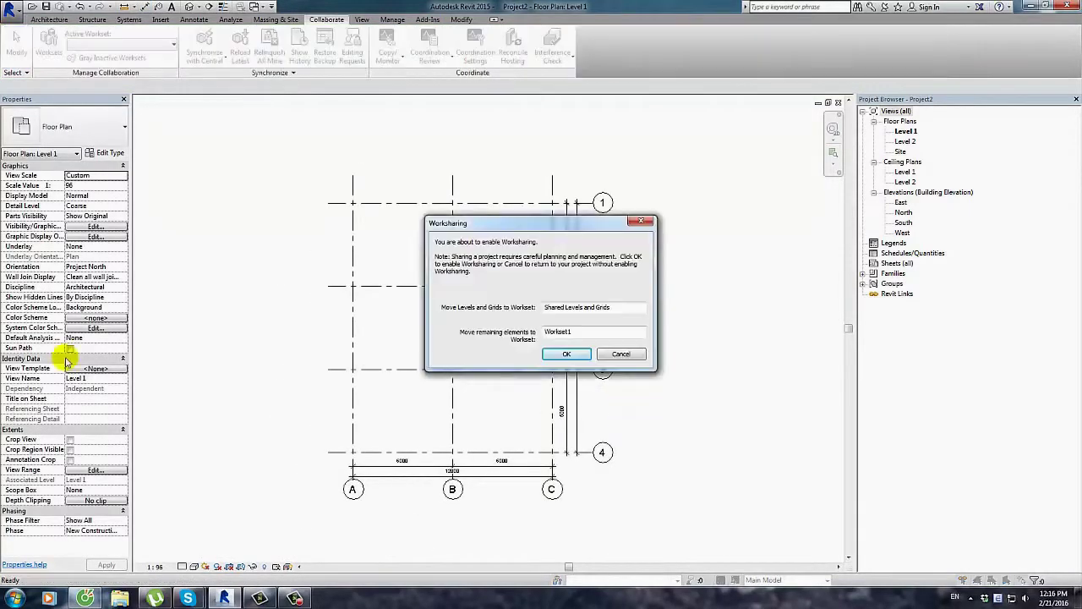
# Accept enabling worksharing with the default Shared Levels and Grids and Workset1 worksets.
pyautogui.click(567, 354)
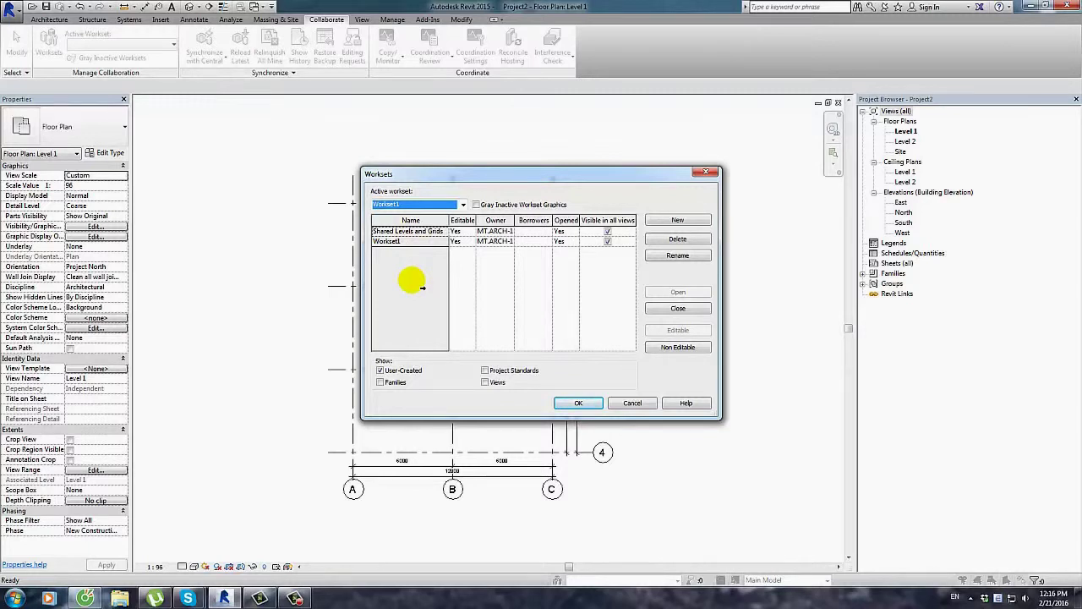
# Delete the Shared Levels and Grids workset.
pyautogui.click(399, 231)
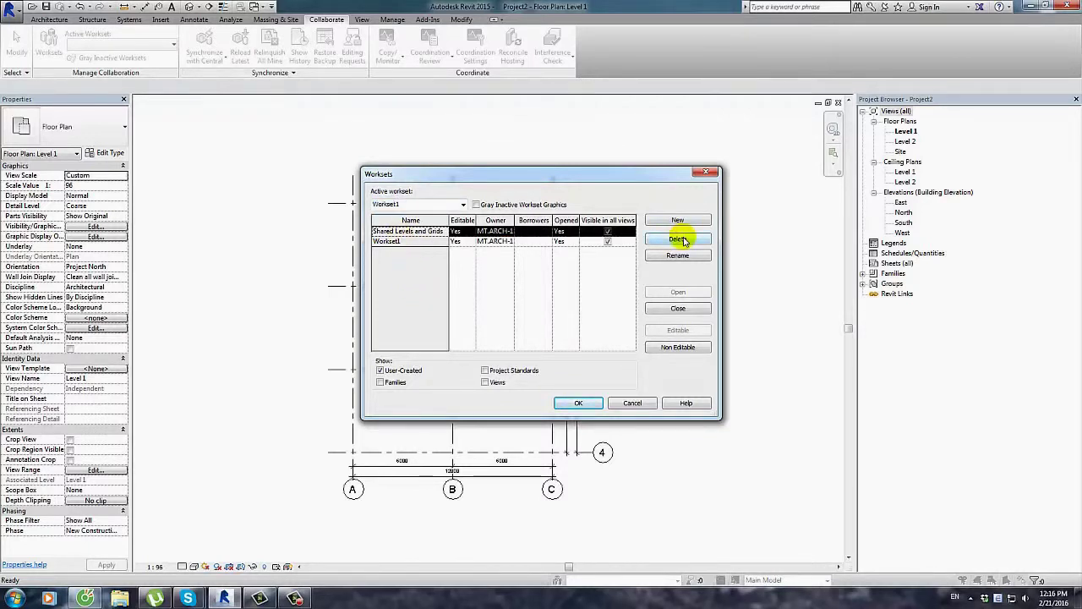
pyautogui.click(683, 241)
pyautogui.click(499, 264)
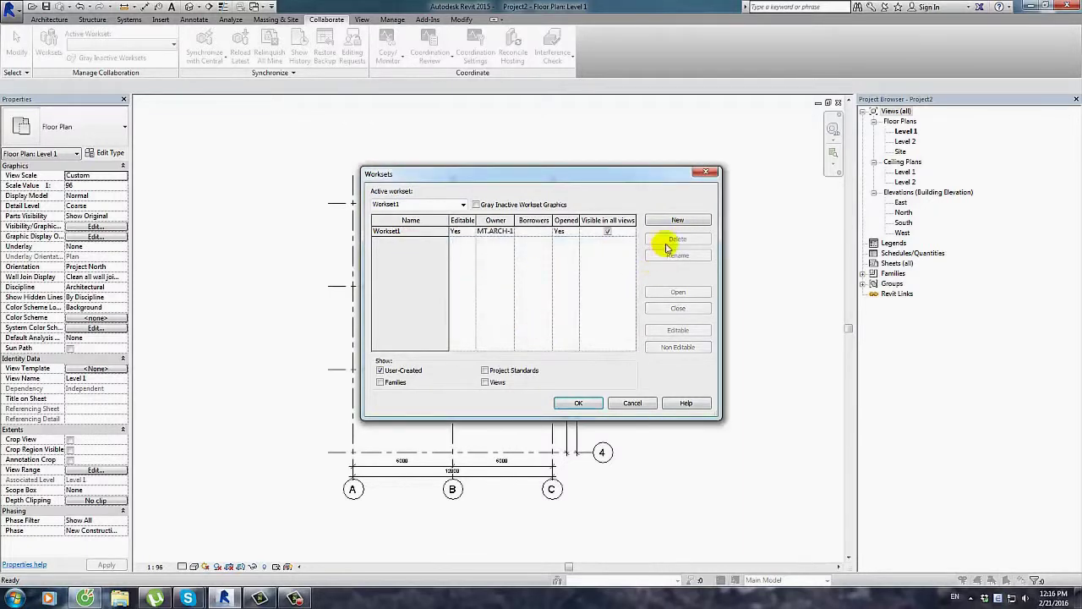
# Create the INTERIOR and EXTERIOR worksets and apply the changes.
pyautogui.click(678, 220)
pyautogui.write('INTERIOR')
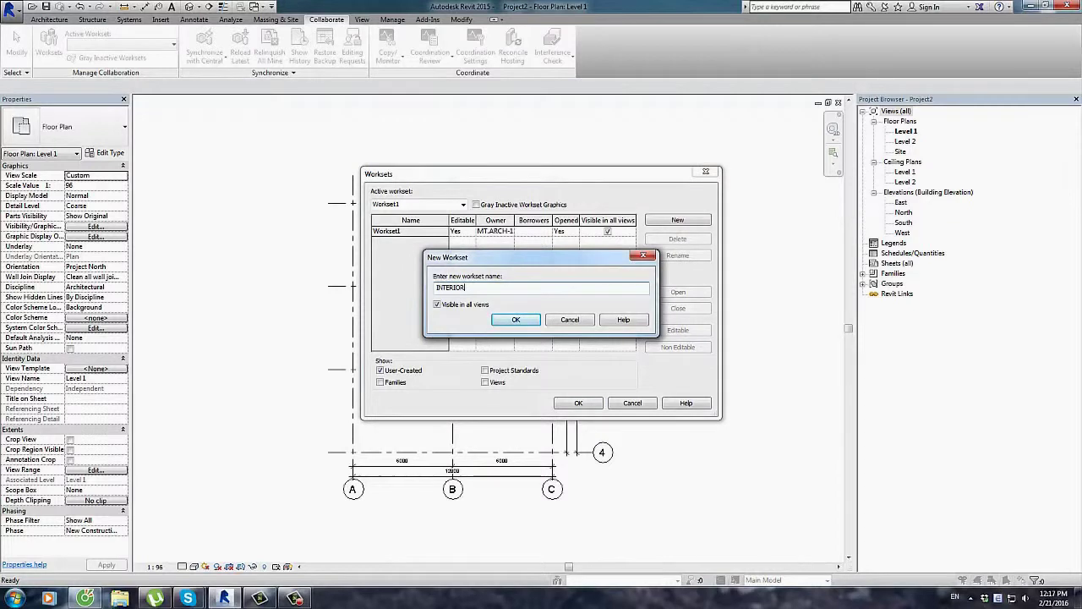
pyautogui.click(515, 320)
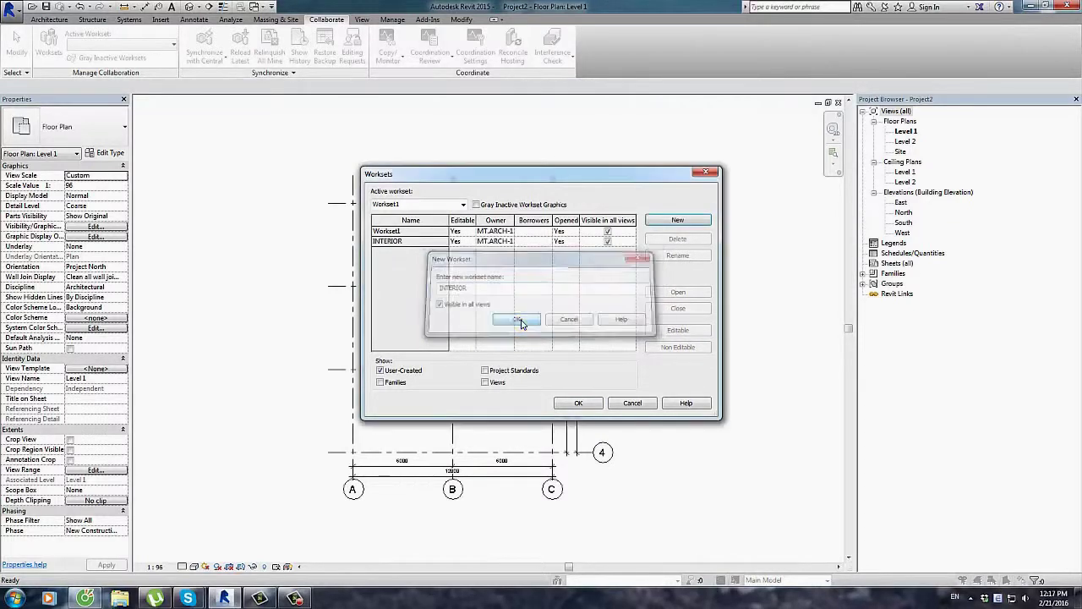
pyautogui.click(690, 224)
pyautogui.write('EXTERIOR')
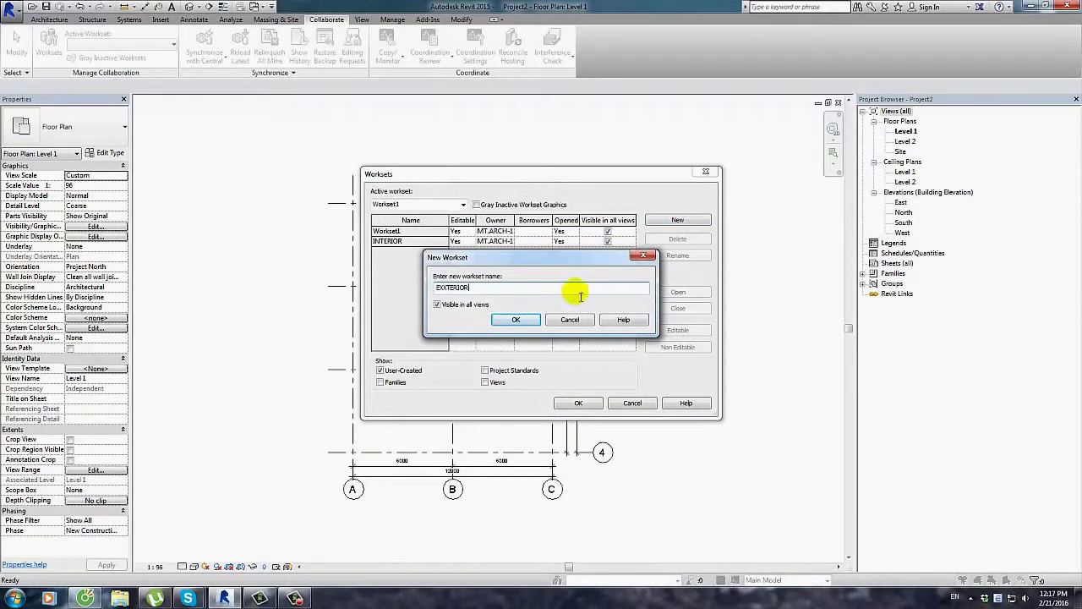
pyautogui.click(516, 320)
pyautogui.click(583, 404)
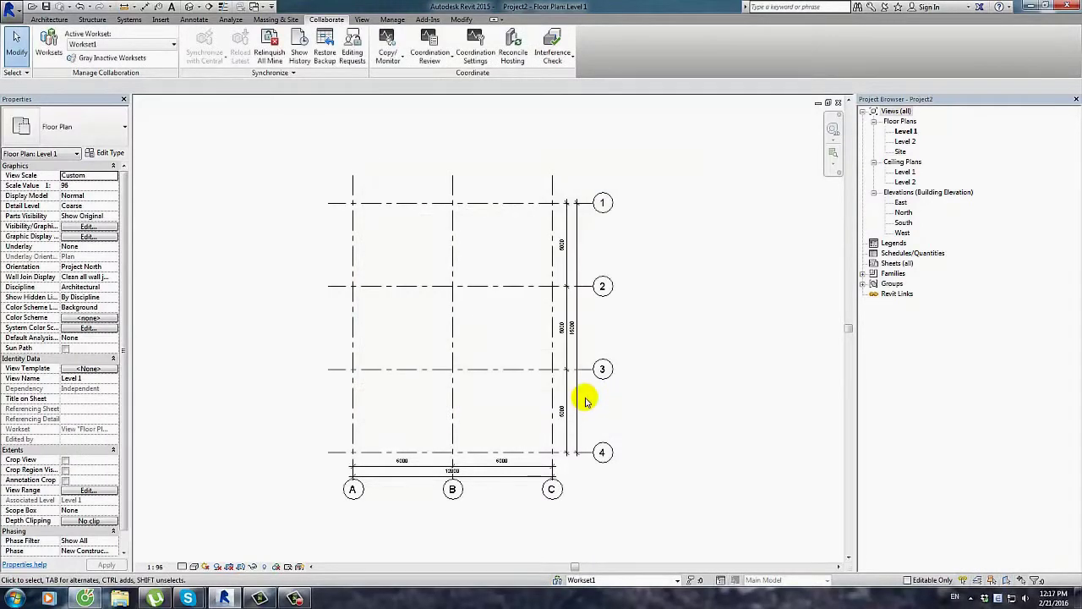
# Save the project as WORKSHARING in the REVIT folder.
pyautogui.hotkey('ctrl', 's')
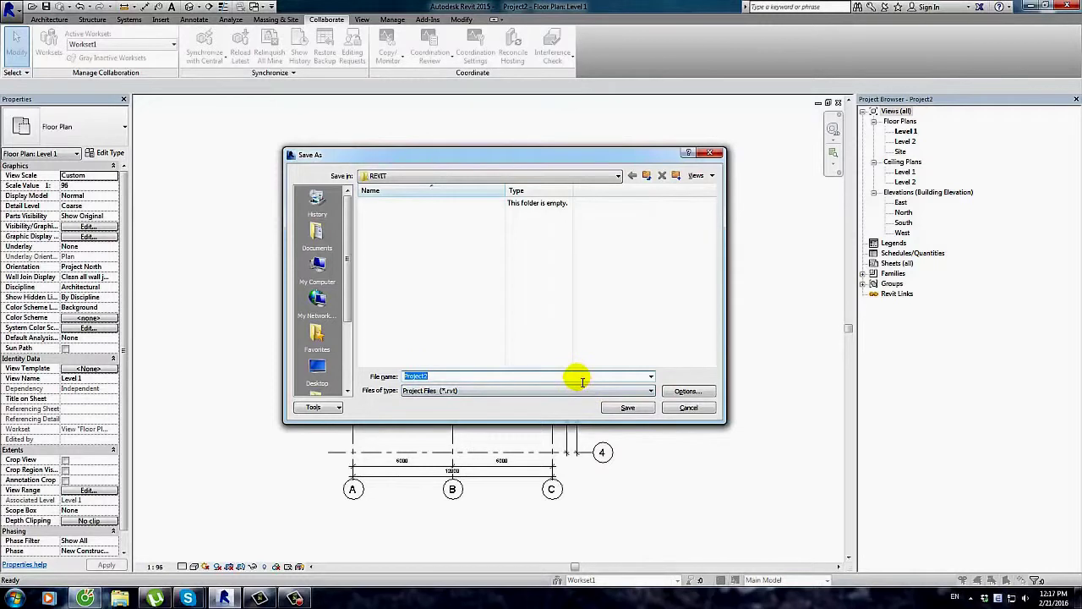
pyautogui.write('WORKSHARING')
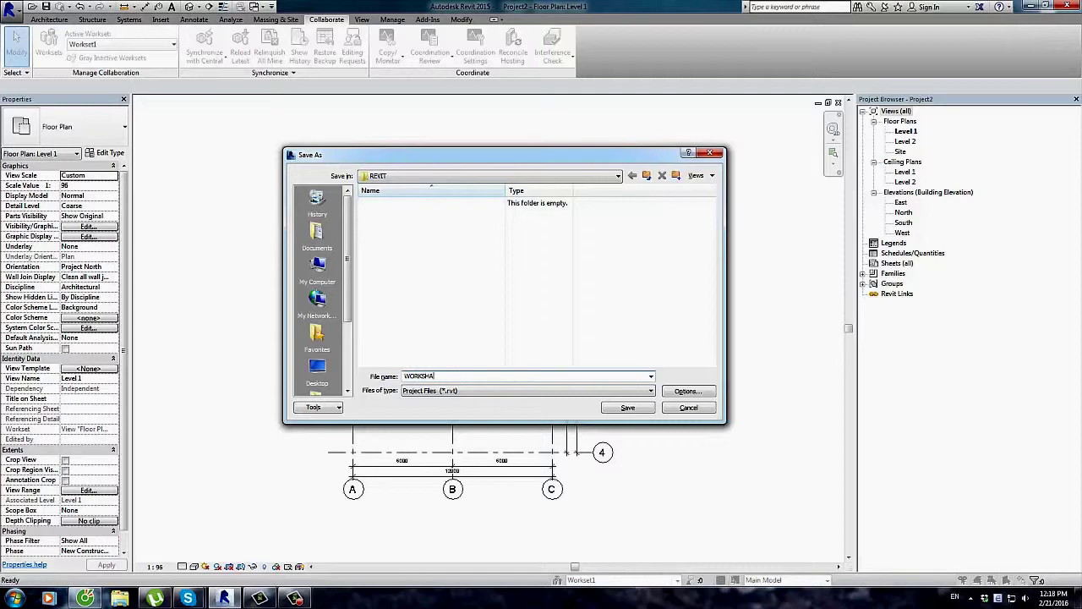
pyautogui.click(634, 409)
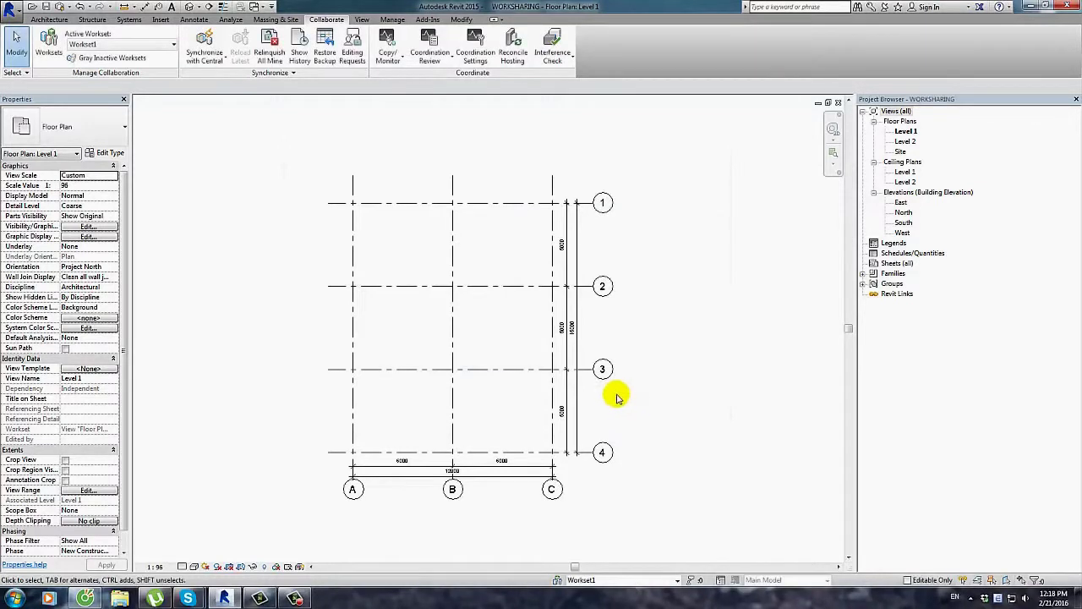
# Switch the active workset to INTERIOR, then EXTERIOR, and reopen the Worksets list.
pyautogui.click(676, 580)
pyautogui.click(609, 560)
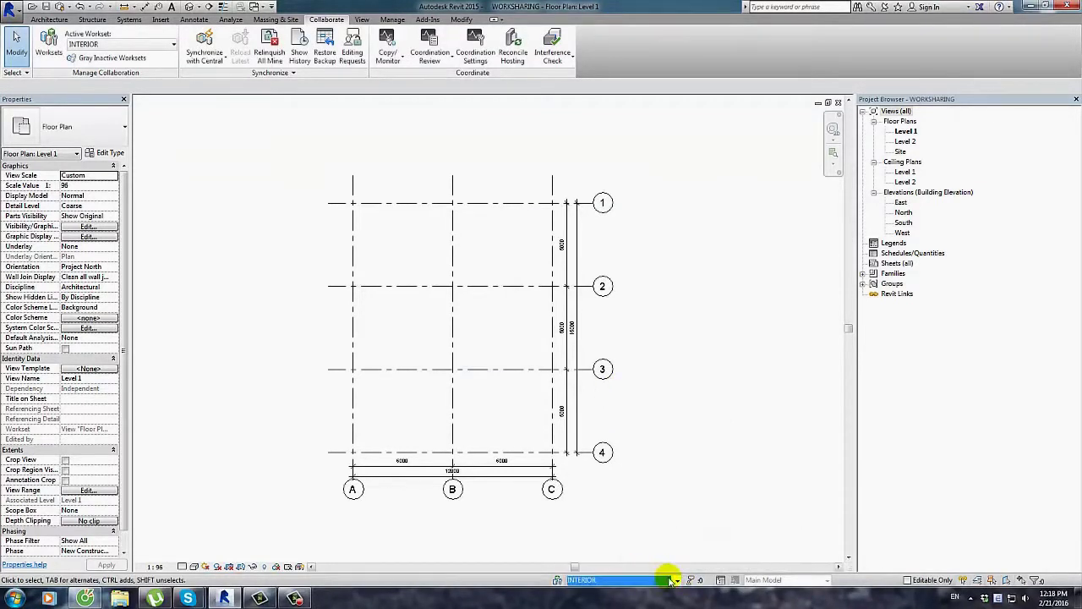
pyautogui.click(676, 580)
pyautogui.click(663, 552)
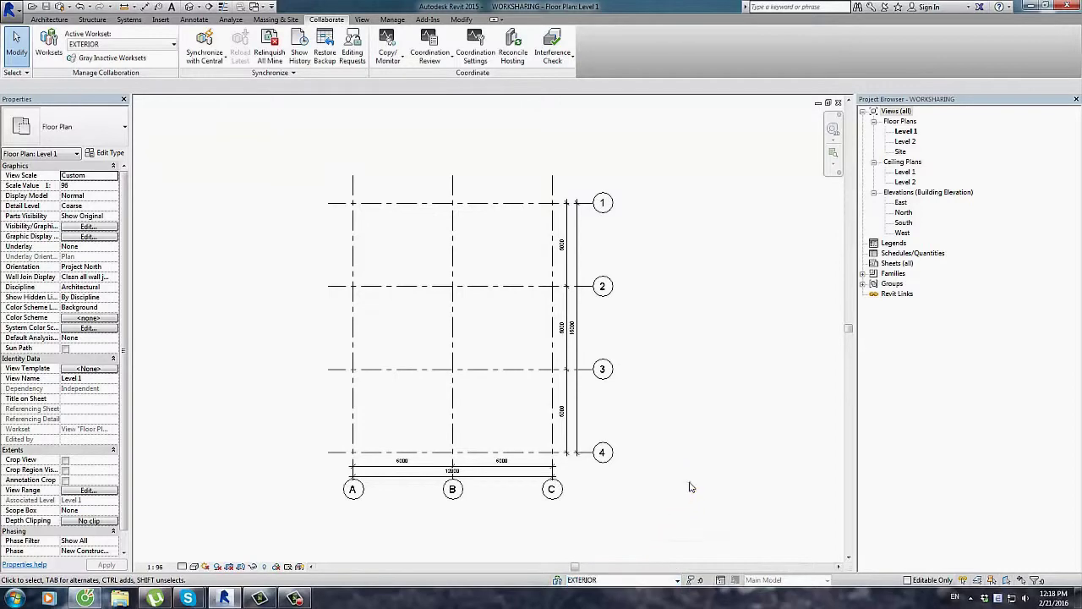
pyautogui.click(48, 47)
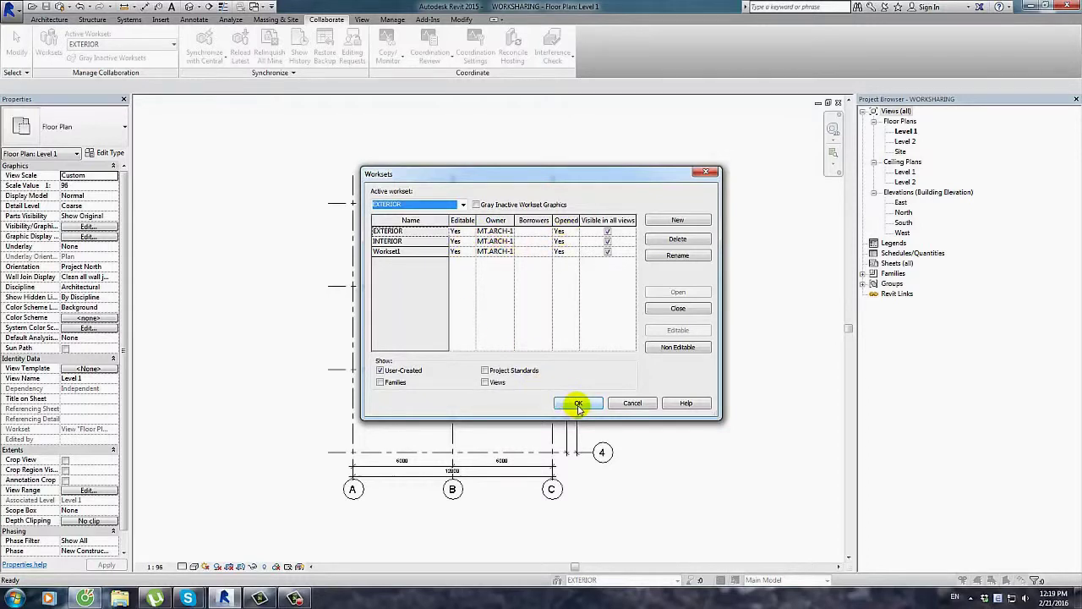
# Make the EXTERIOR and INTERIOR worksets non-editable and apply the changes.
pyautogui.click(404, 231)
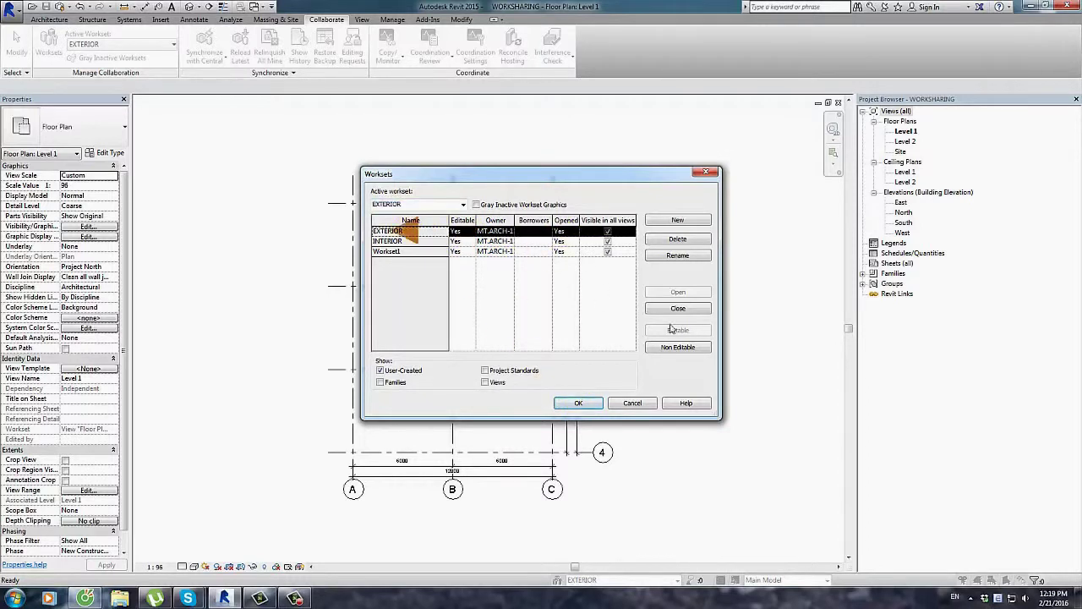
pyautogui.click(678, 346)
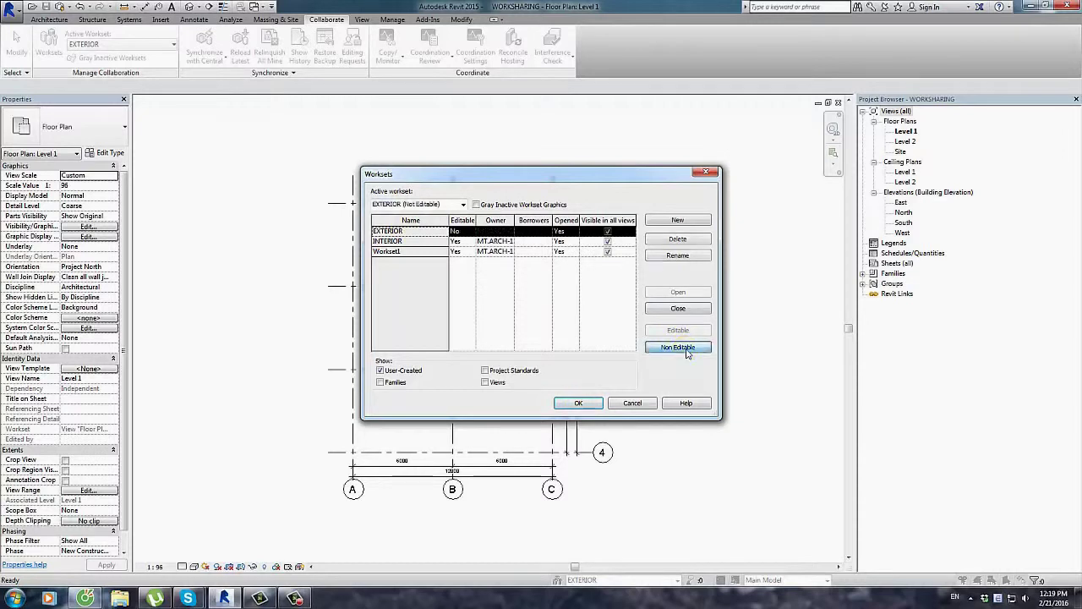
pyautogui.click(461, 251)
pyautogui.click(457, 241)
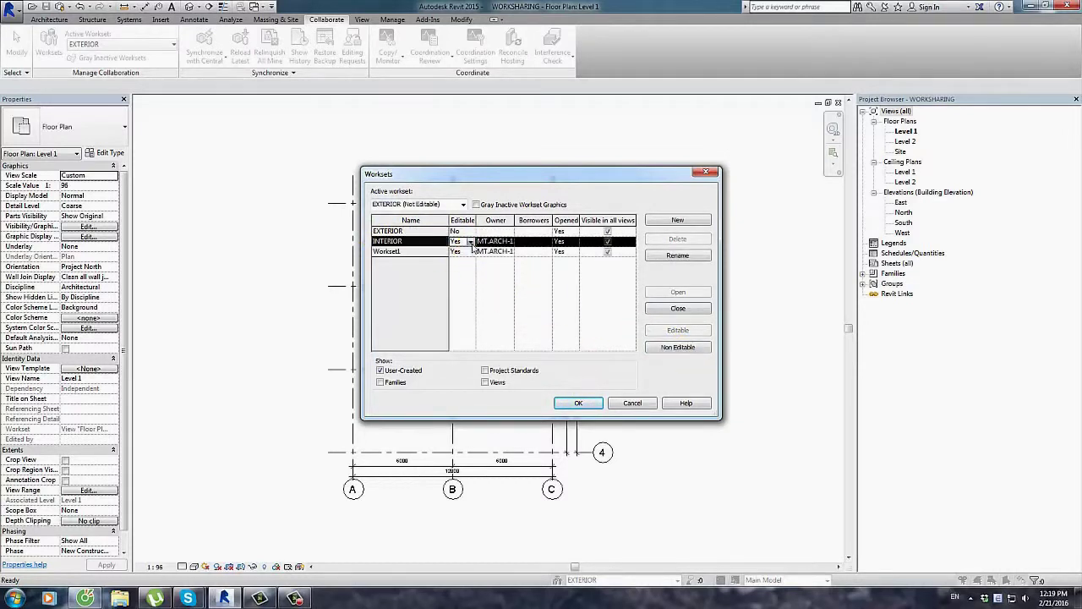
pyautogui.click(578, 404)
pyautogui.click(579, 404)
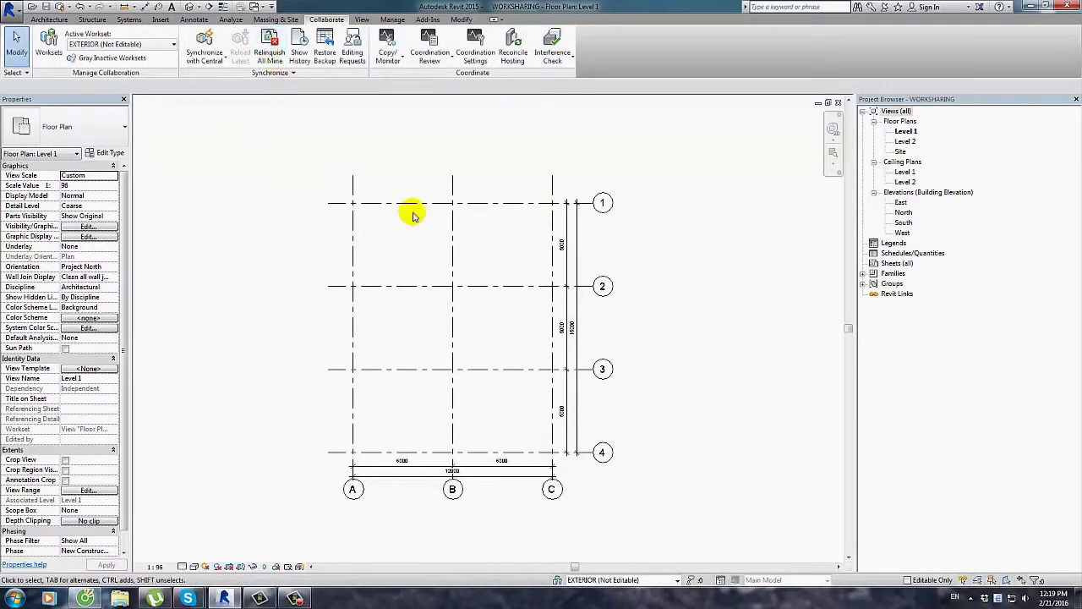
# Verify no workset has an owner, then select grid B to check its workset.
pyautogui.click(49, 44)
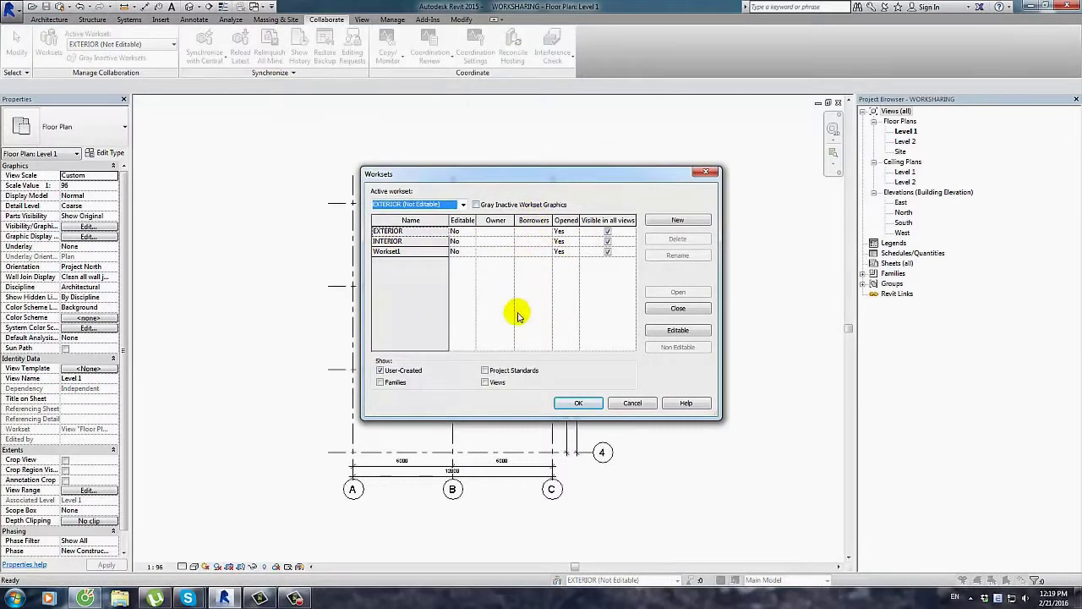
pyautogui.click(511, 232)
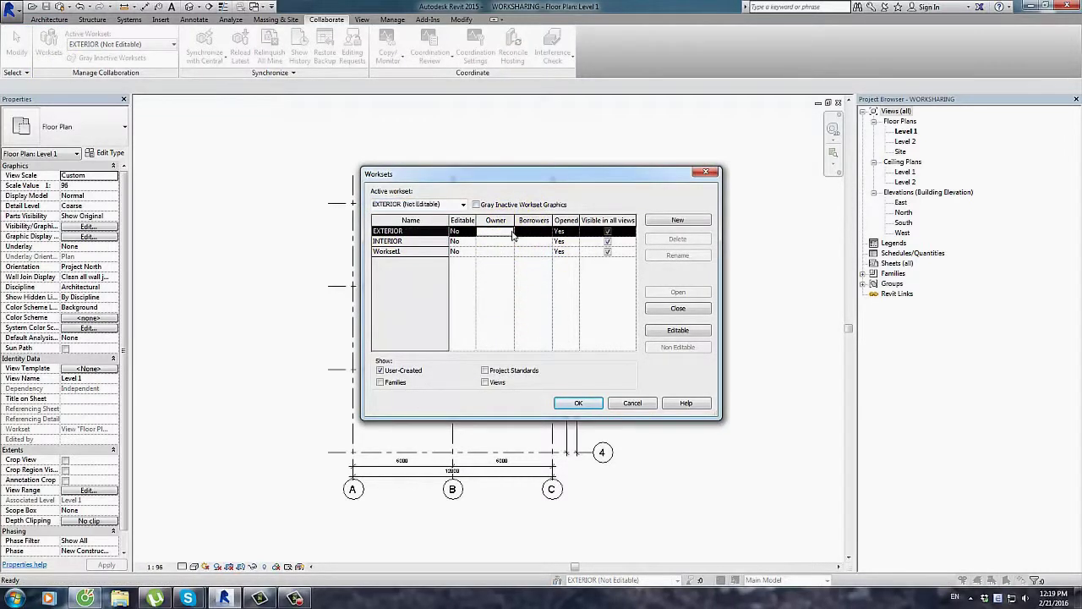
pyautogui.click(502, 241)
pyautogui.click(505, 251)
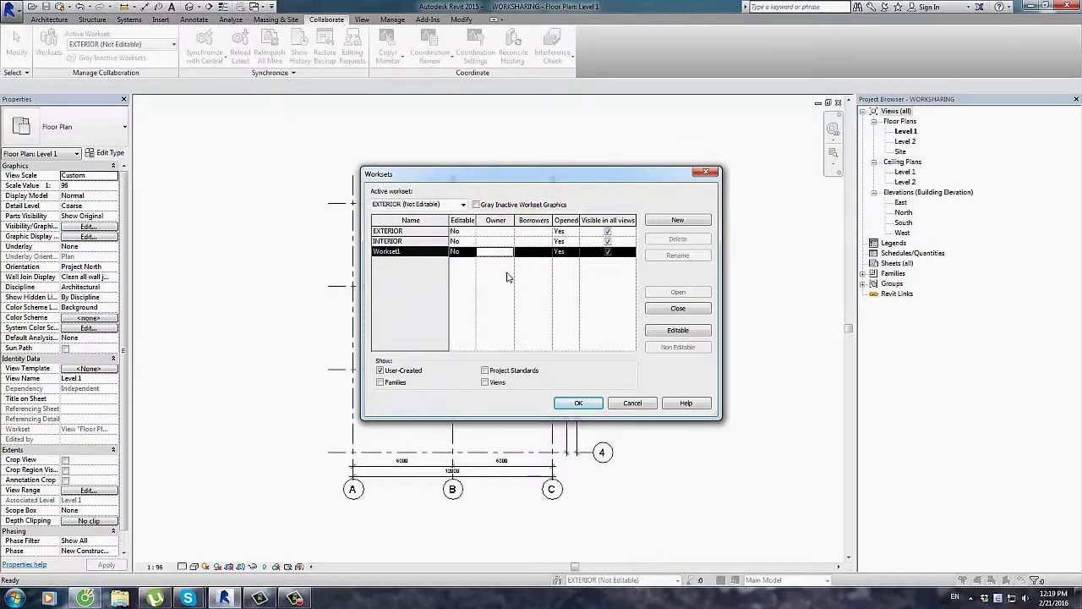
pyautogui.click(570, 403)
pyautogui.click(452, 420)
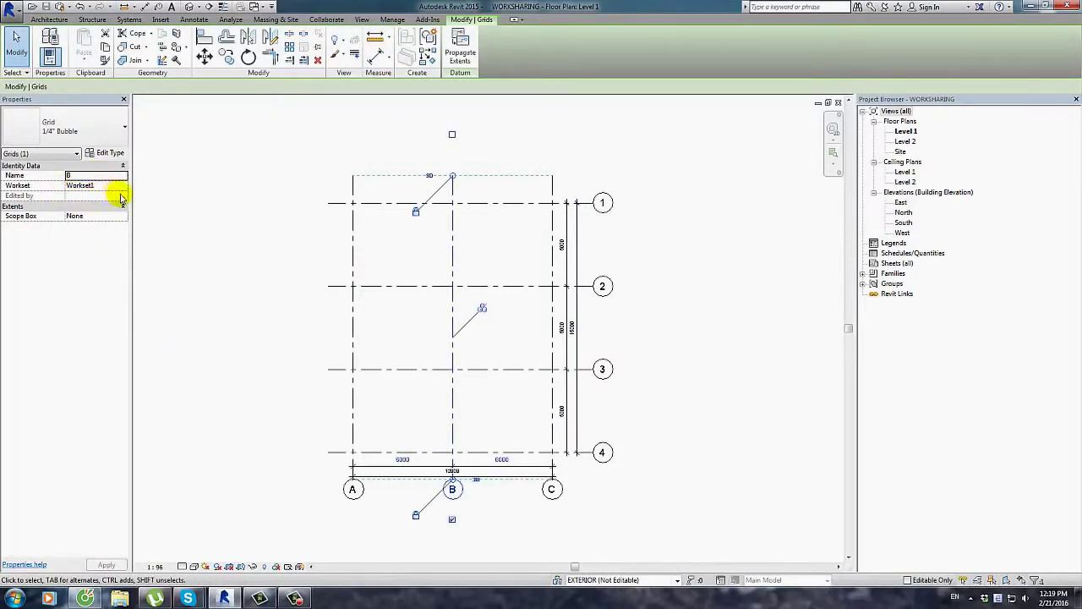
# Make the EXTERIOR workset editable again.
pyautogui.press('Escape')
pyautogui.click(49, 41)
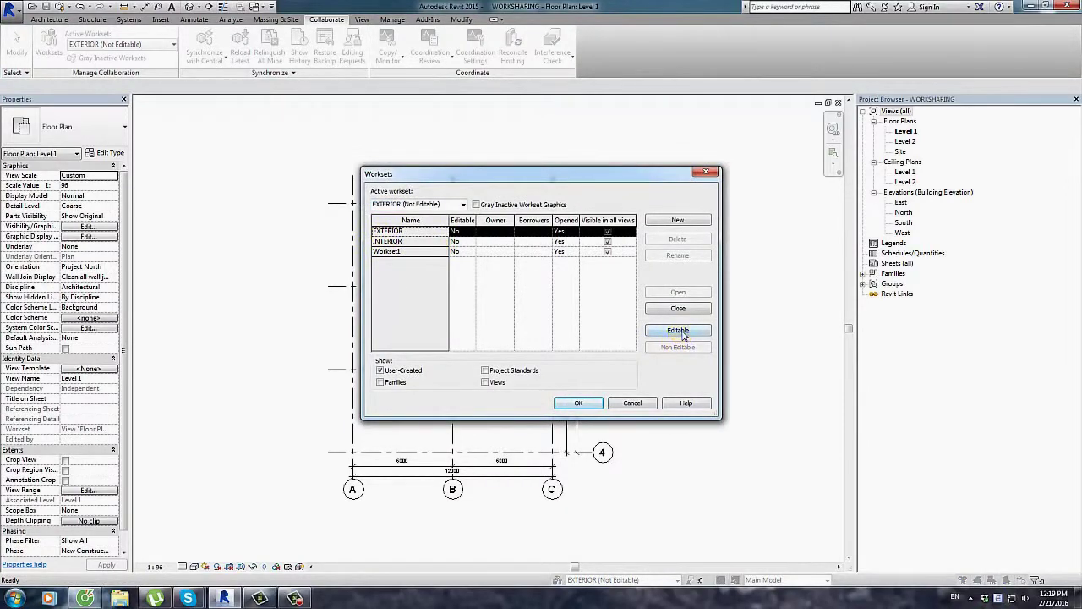
pyautogui.click(678, 330)
pyautogui.click(579, 403)
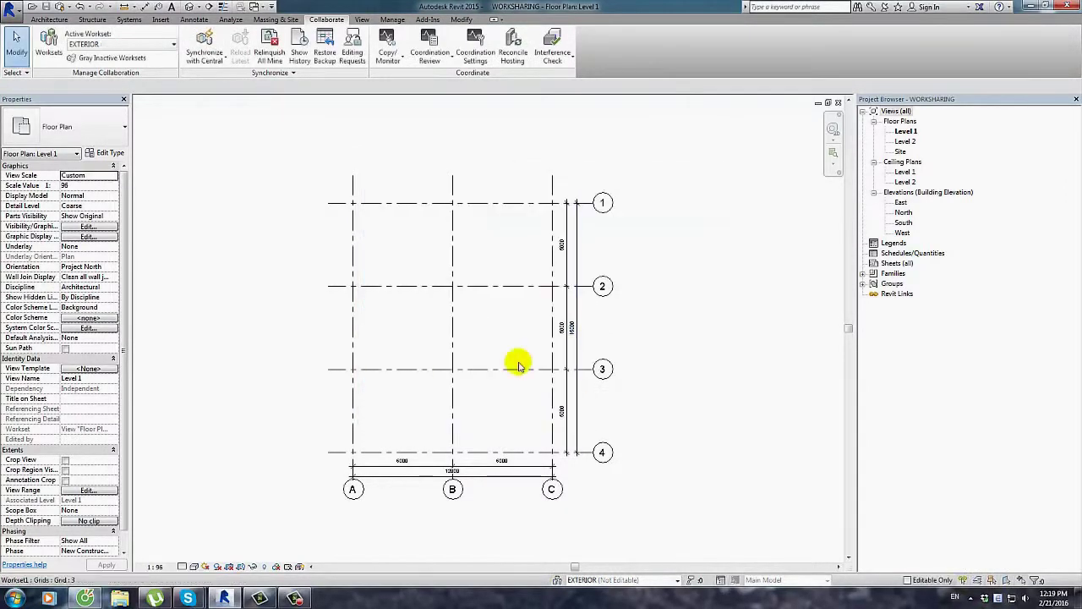
# Keep EXTERIOR as the active workset and start the Wall tool.
pyautogui.click(632, 580)
pyautogui.click(647, 545)
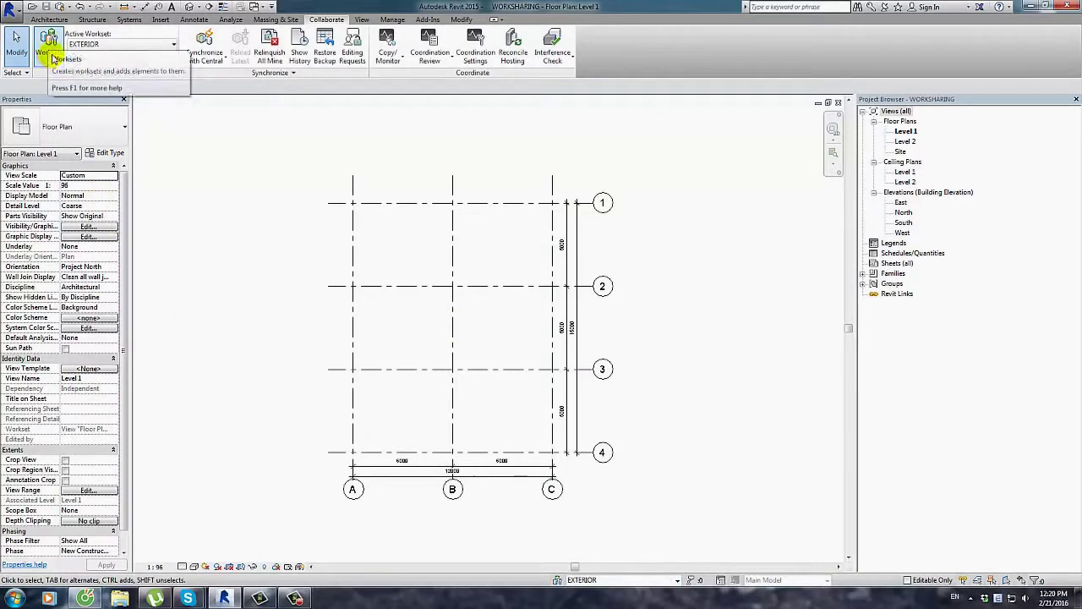
pyautogui.click(49, 19)
pyautogui.click(46, 47)
# Draw walls A/3, A/1, C/1, C/4, B/4, B/3 back to A/3, then select one.
pyautogui.click(354, 365)
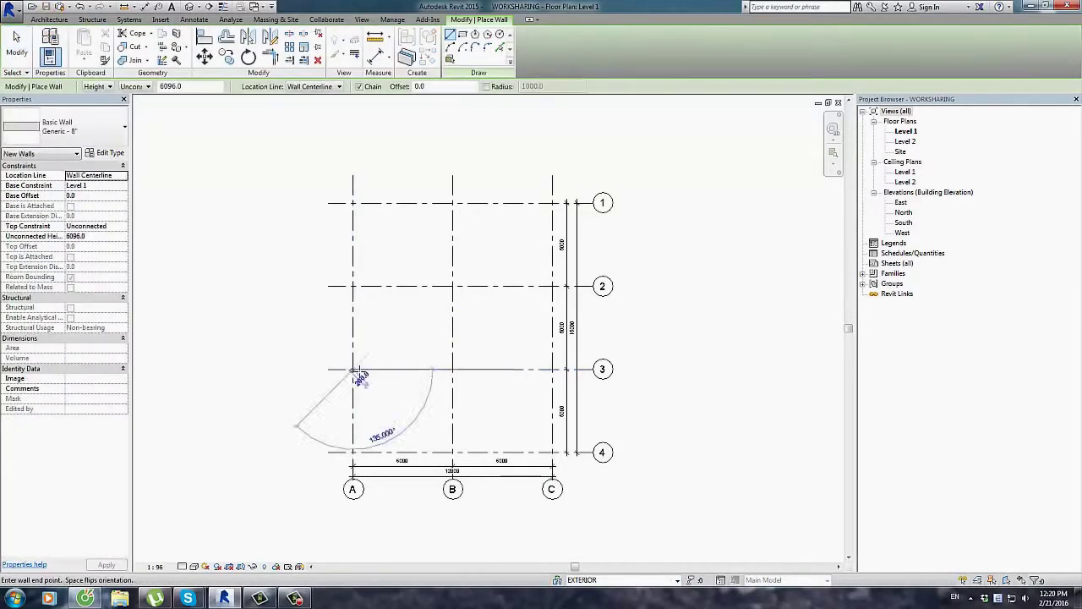
pyautogui.click(354, 203)
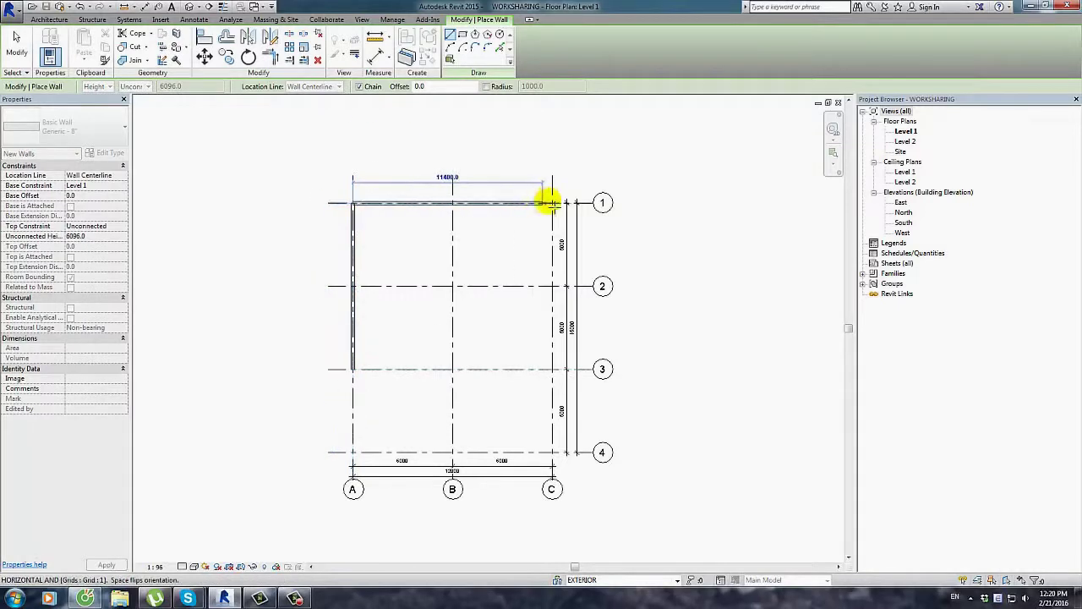
pyautogui.click(553, 203)
pyautogui.click(552, 453)
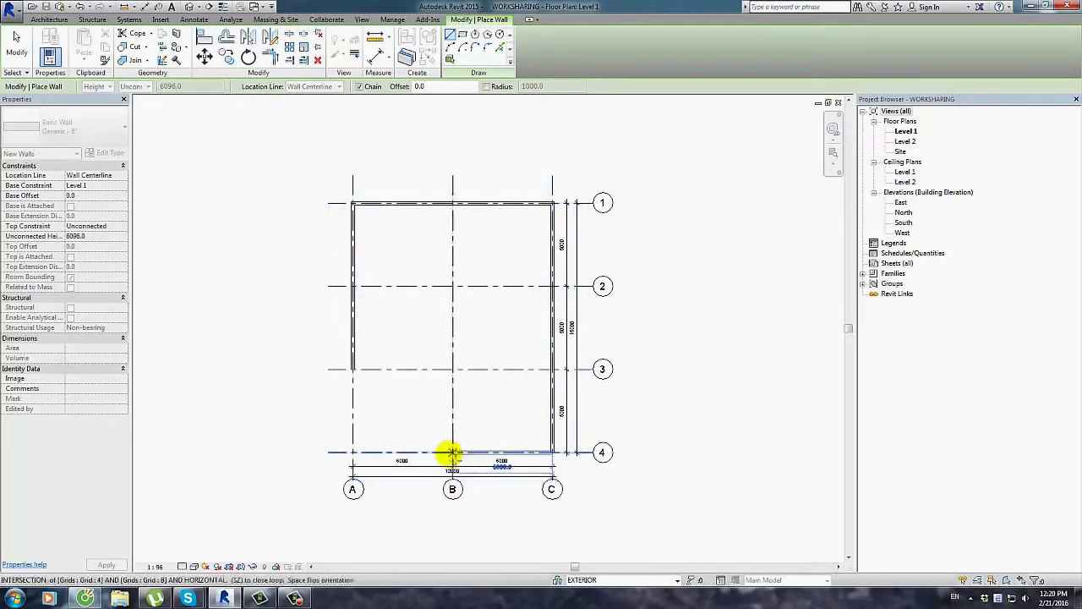
pyautogui.click(452, 453)
pyautogui.click(453, 369)
pyautogui.click(355, 369)
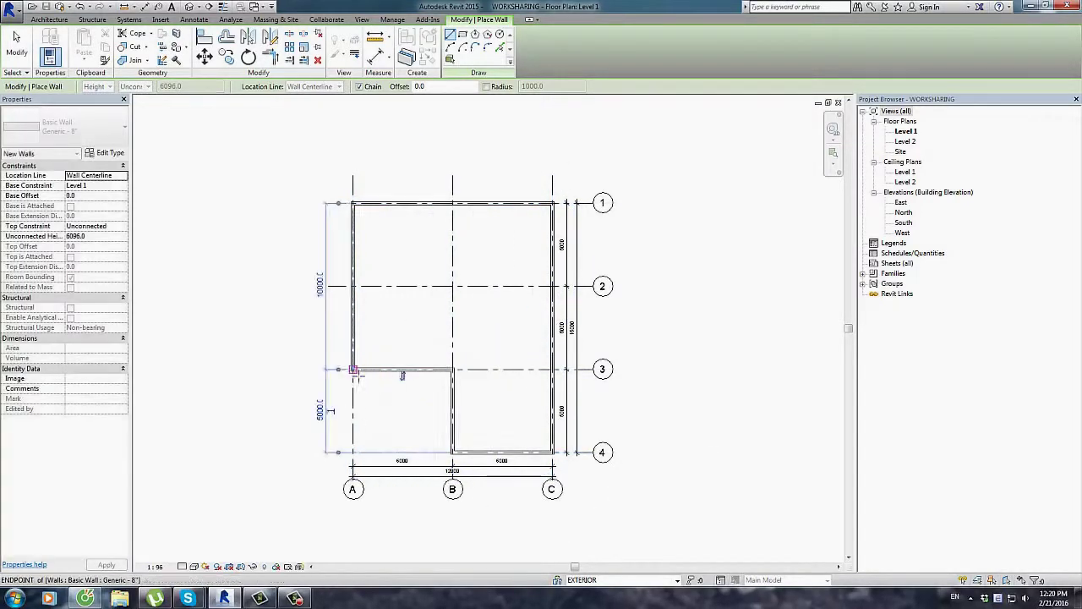
pyautogui.press('Escape')
pyautogui.press('Escape')
pyautogui.click(386, 370)
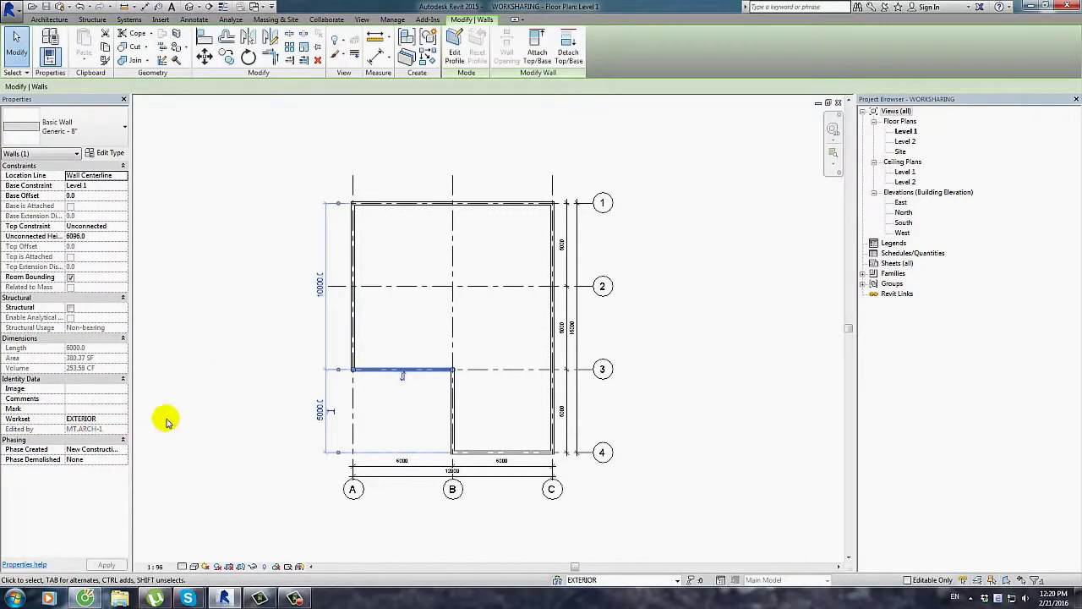
# Attempt to release EXTERIOR as non-editable, dismissing the borrowed-elements notices.
pyautogui.click(191, 233)
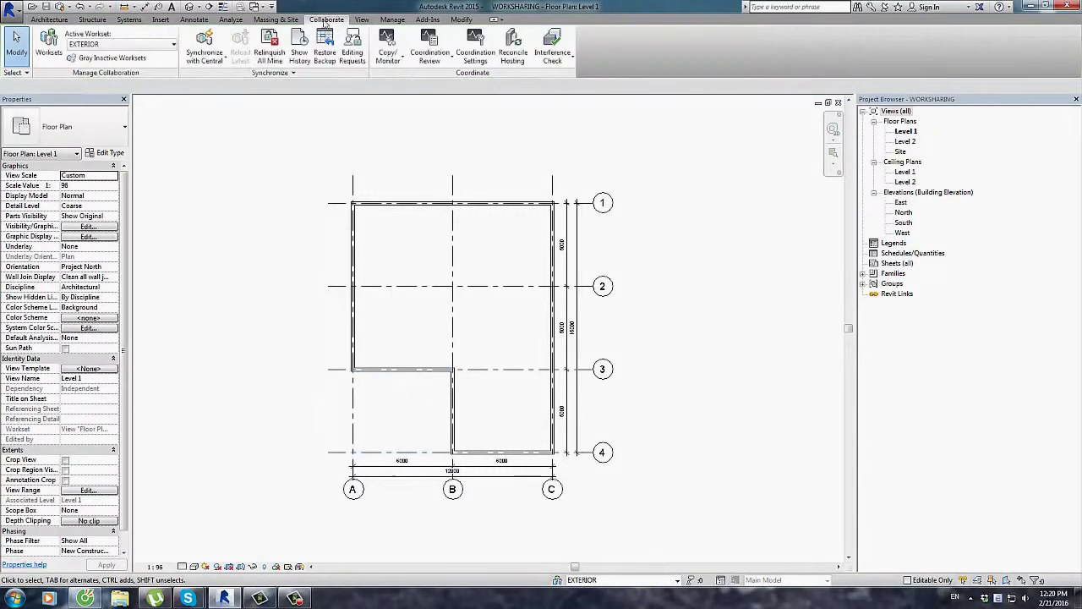
pyautogui.click(49, 47)
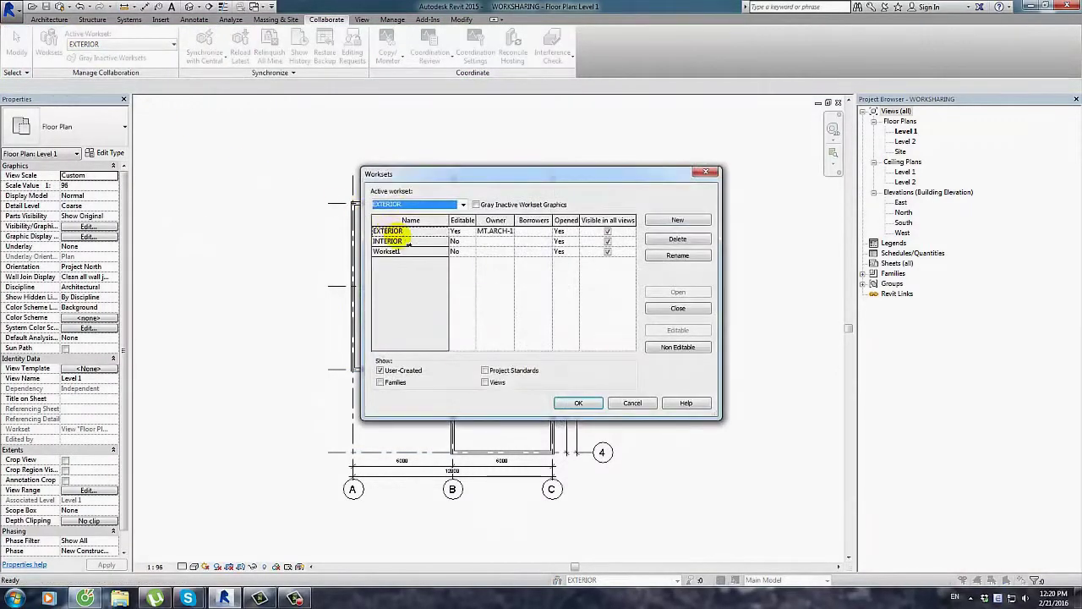
pyautogui.click(393, 232)
pyautogui.click(668, 346)
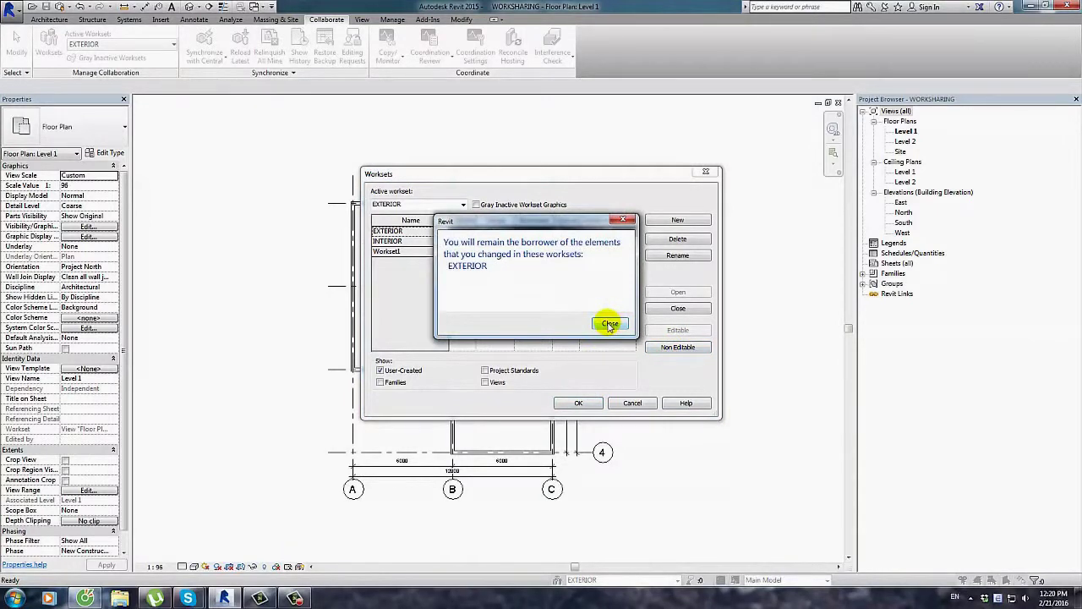
pyautogui.click(609, 324)
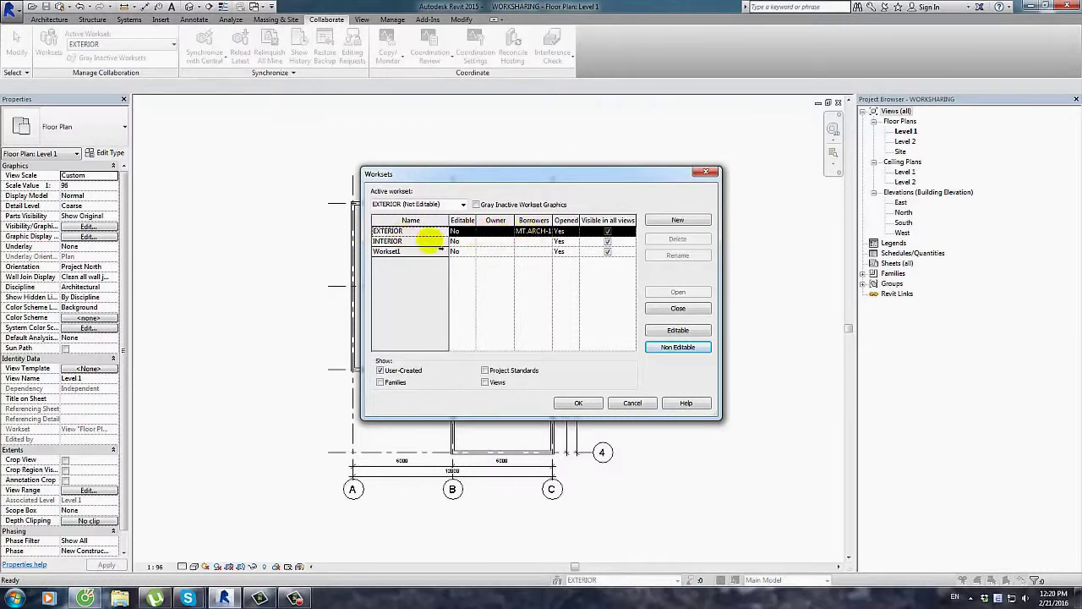
pyautogui.click(680, 349)
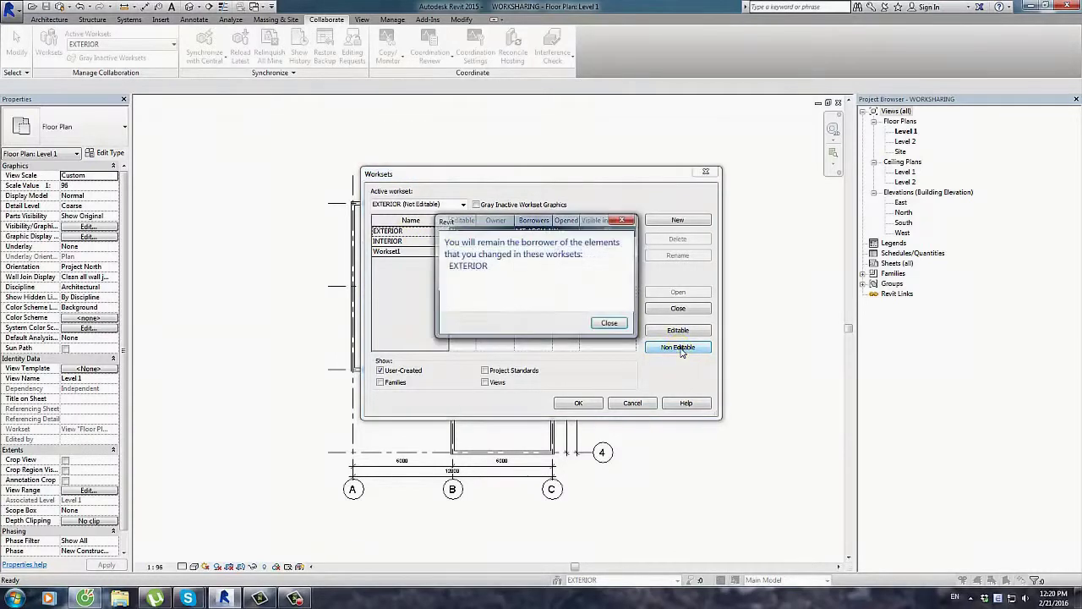
pyautogui.click(610, 324)
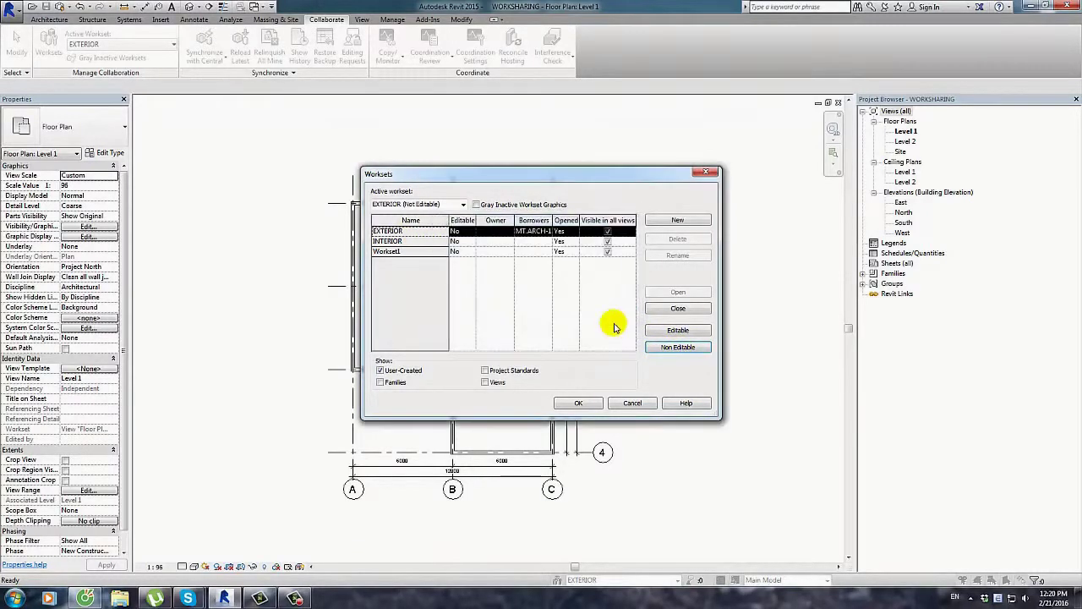
# Set EXTERIOR non-editable, confirm, then close WORKSHARING saving the changes.
pyautogui.click(678, 331)
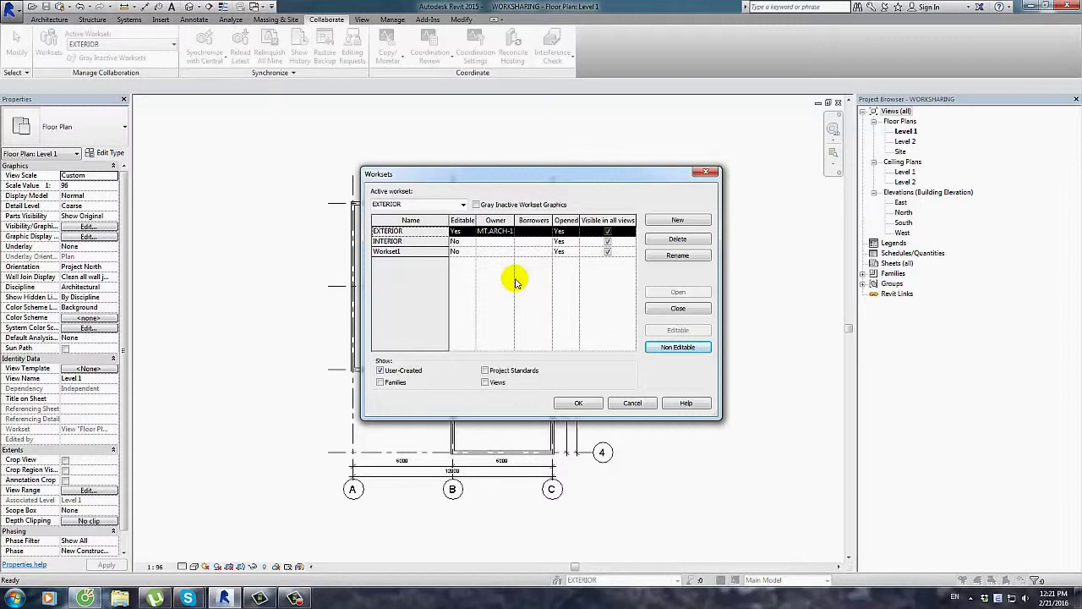
pyautogui.click(678, 347)
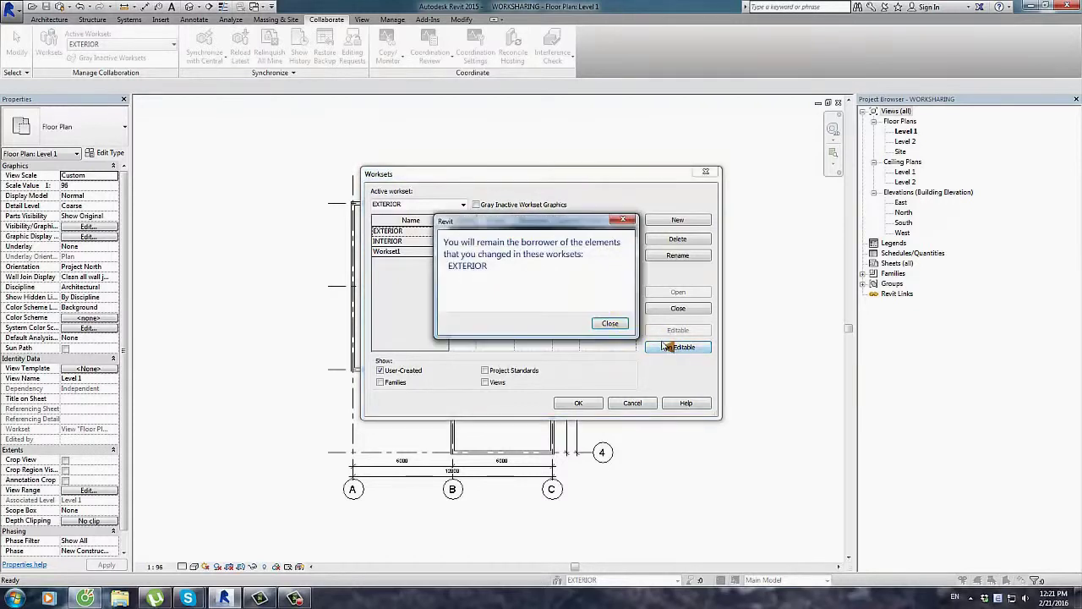
pyautogui.click(607, 326)
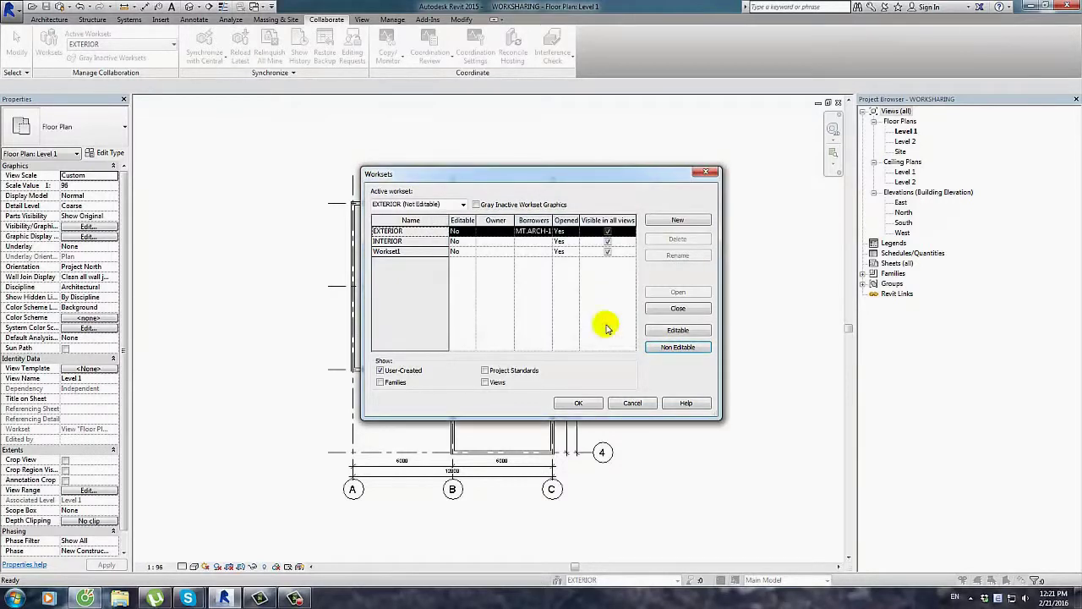
pyautogui.click(578, 405)
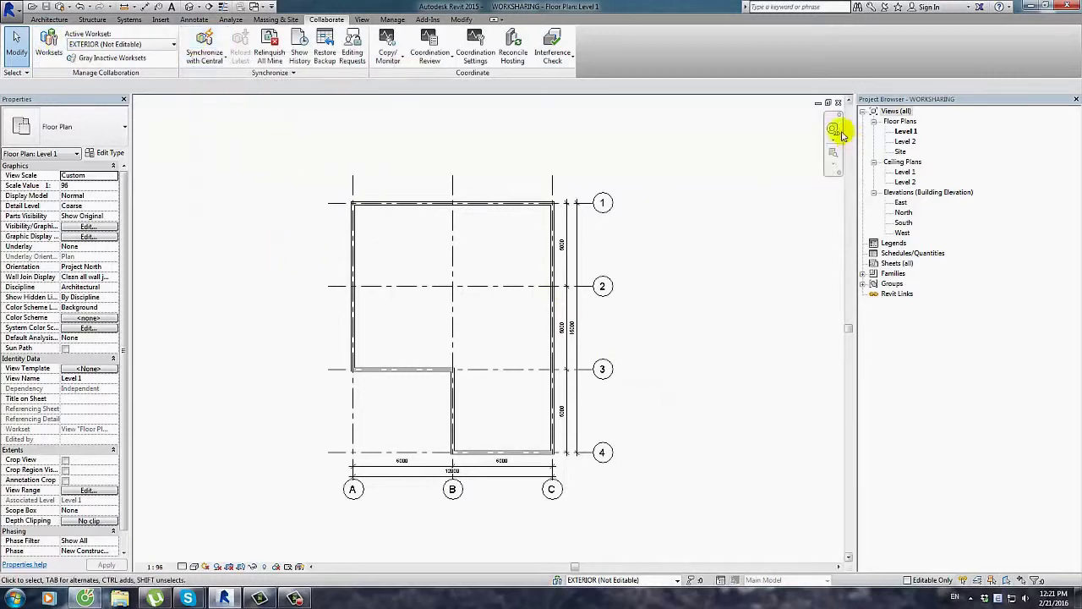
pyautogui.click(838, 102)
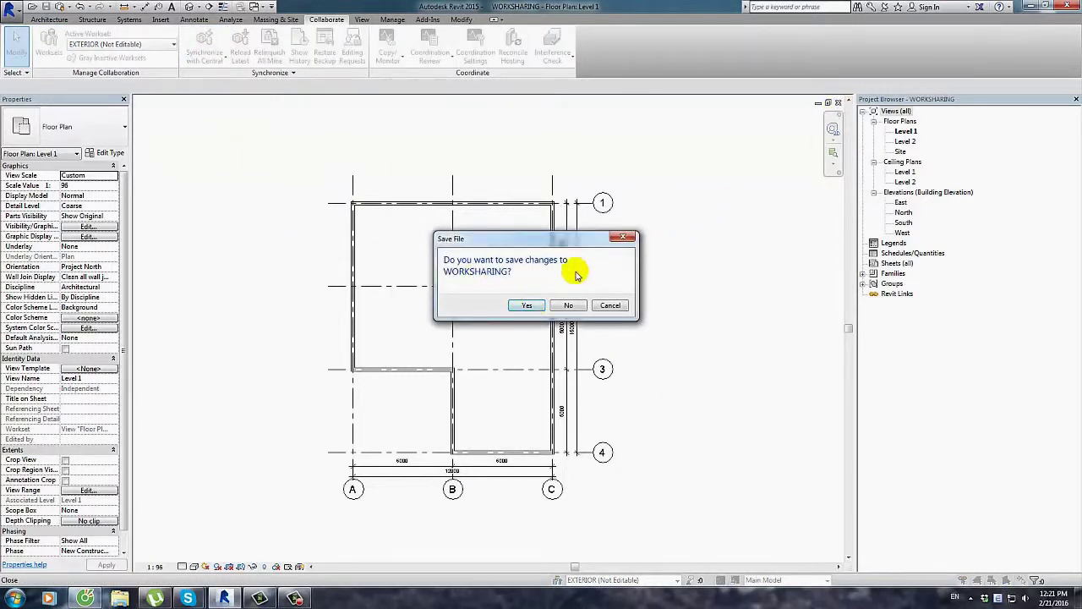
pyautogui.click(526, 306)
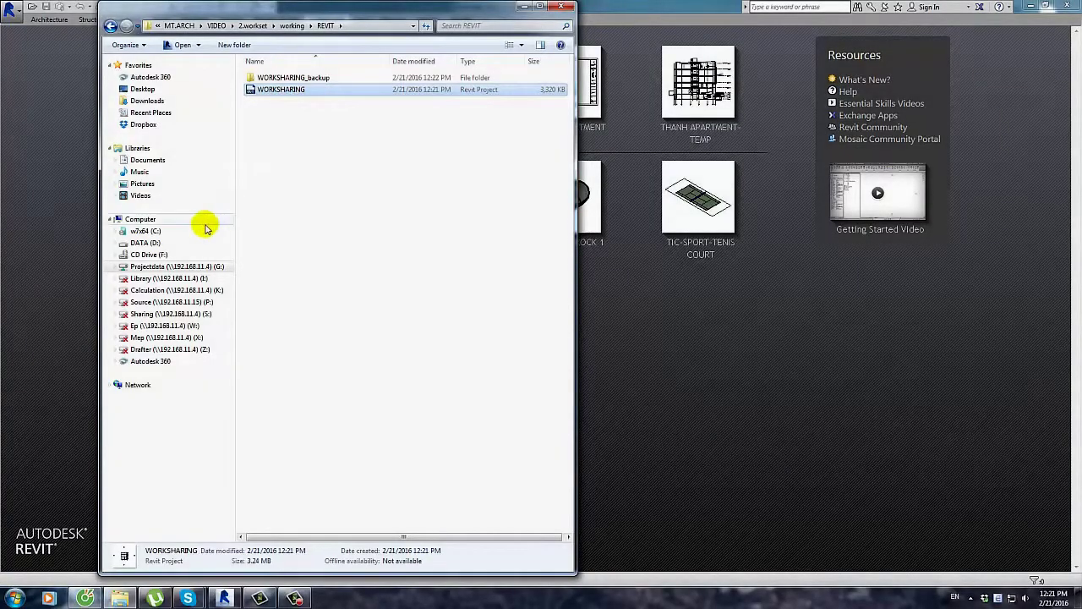
# Duplicate WORKSHARING, rename the copy WORKSHARING -LOCAL1, and open it in Revit.
pyautogui.click(269, 162)
pyautogui.hotkey('ctrl', 'v')
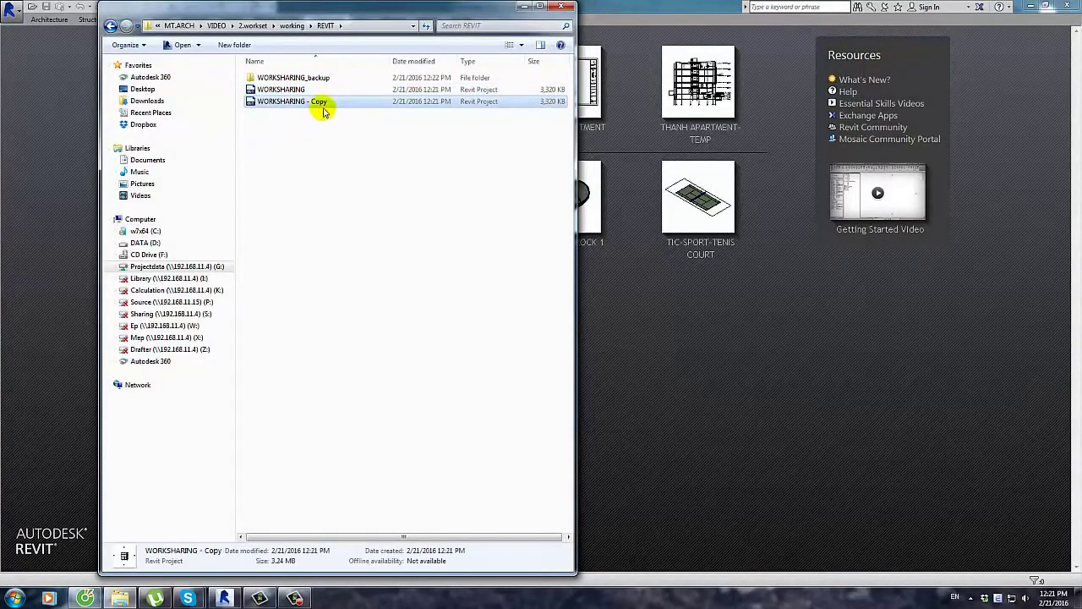
pyautogui.rightClick(322, 111)
pyautogui.click(355, 363)
pyautogui.write('LOCAL1')
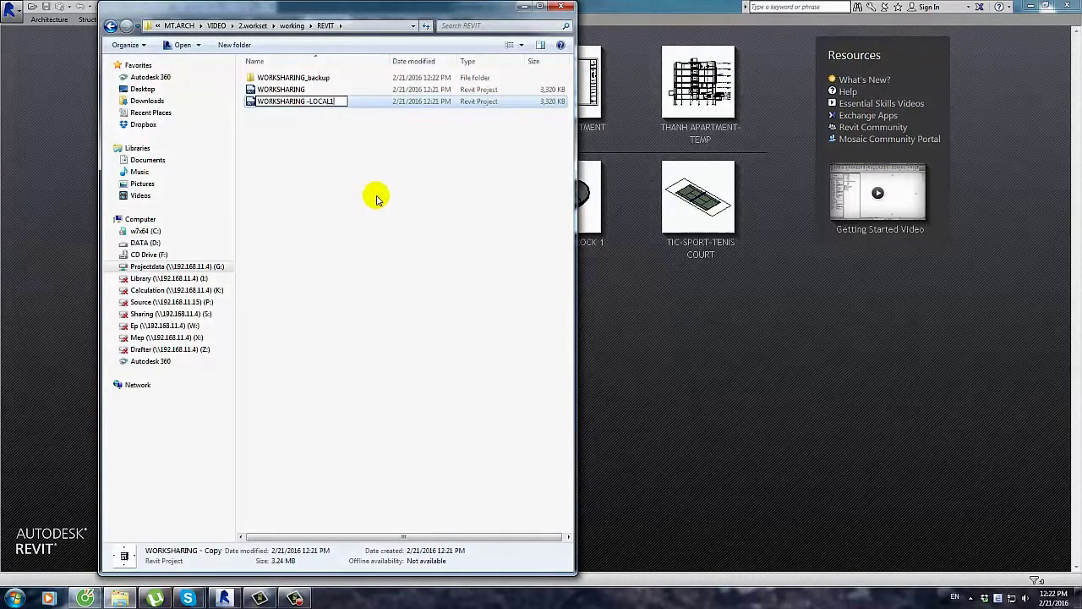
pyautogui.press('Return')
pyautogui.click(522, 6)
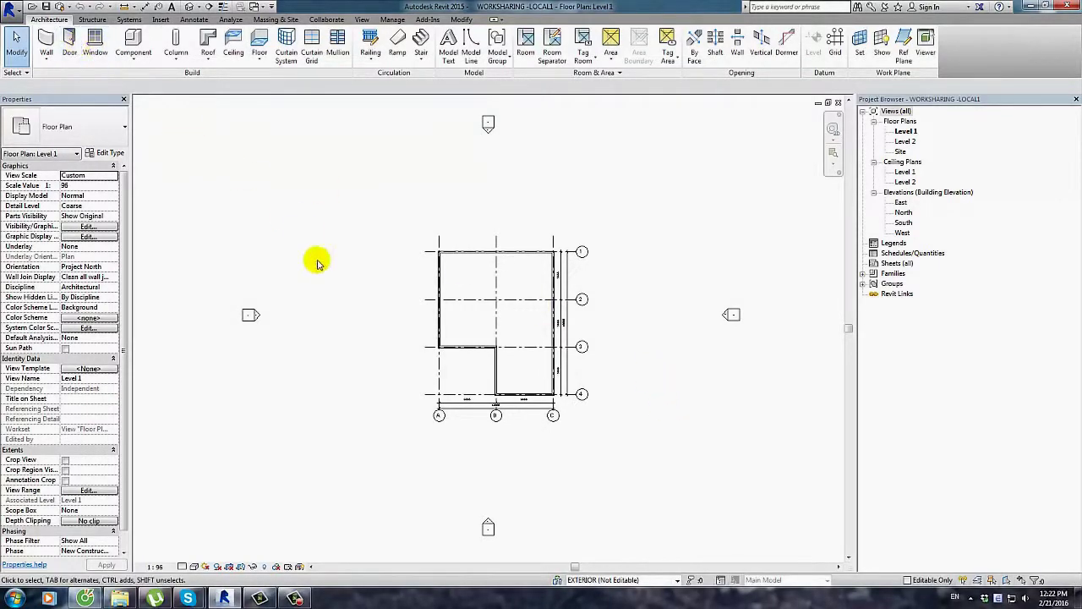
pyautogui.scroll(1, 315, 267)
pyautogui.scroll(1, 372, 275)
pyautogui.scroll(2, 435, 280)
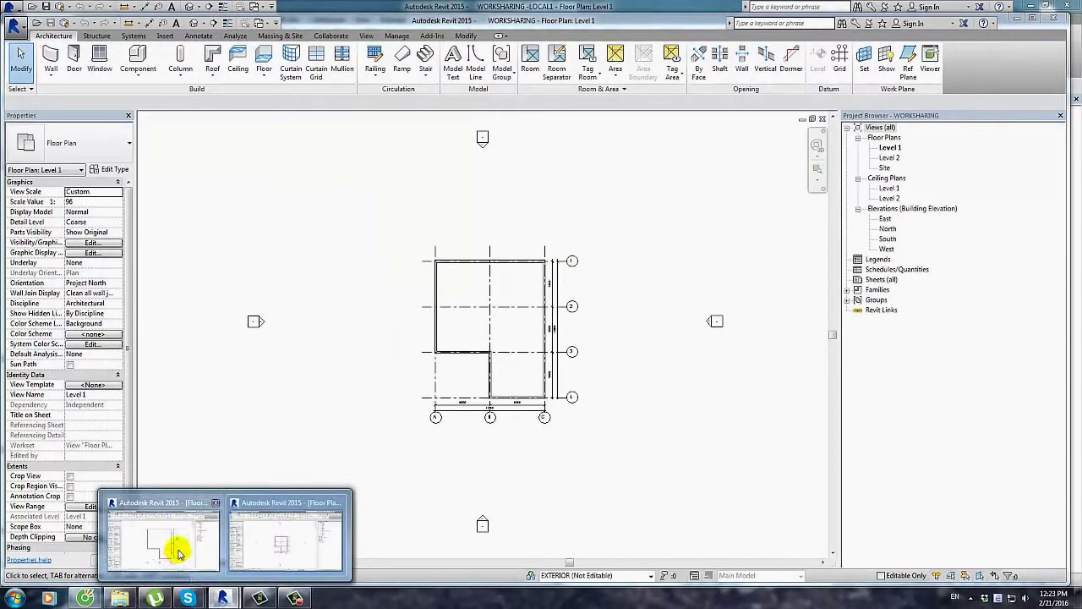
pyautogui.click(169, 537)
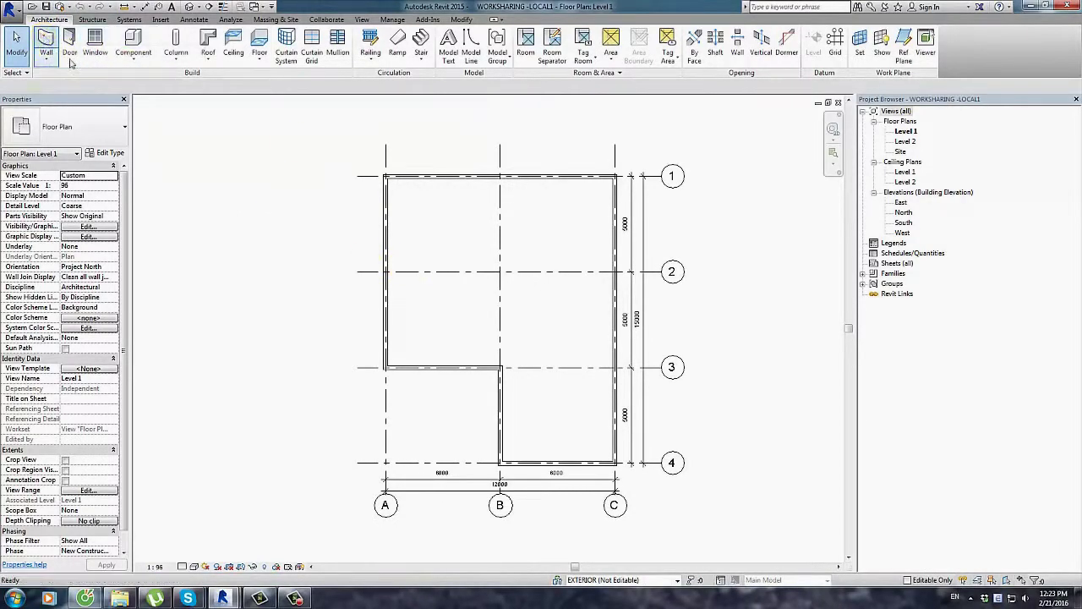
pyautogui.click(47, 41)
# Make INTERIOR the active workset from the status bar.
pyautogui.click(676, 580)
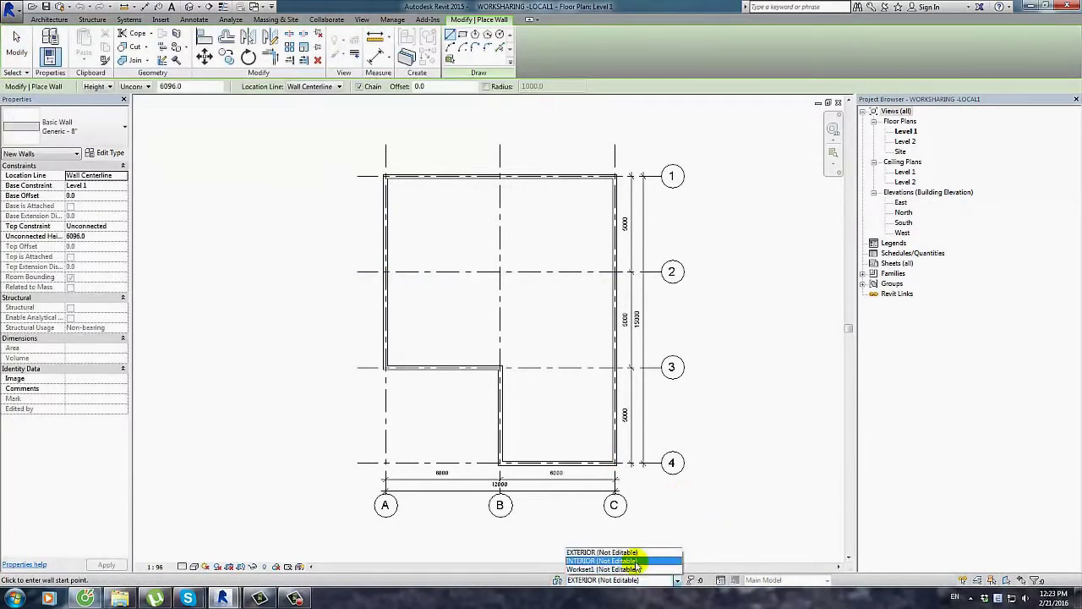
pyautogui.click(604, 554)
pyautogui.click(48, 19)
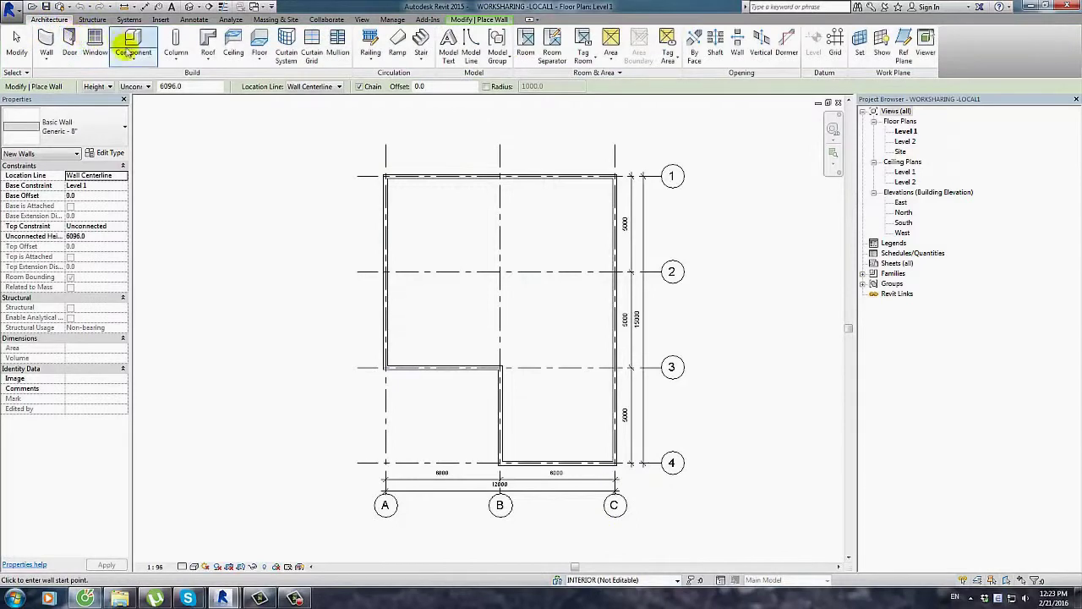
# Place eight 60" x 30" desks in two columns in the upper wing of the L.
pyautogui.click(131, 64)
pyautogui.click(142, 82)
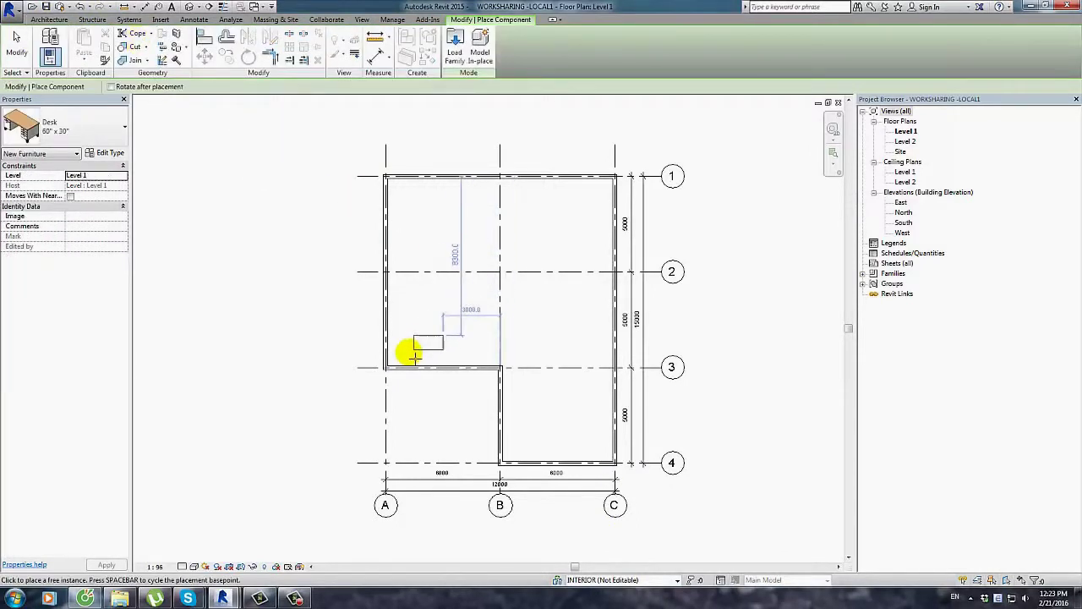
pyautogui.click(400, 320)
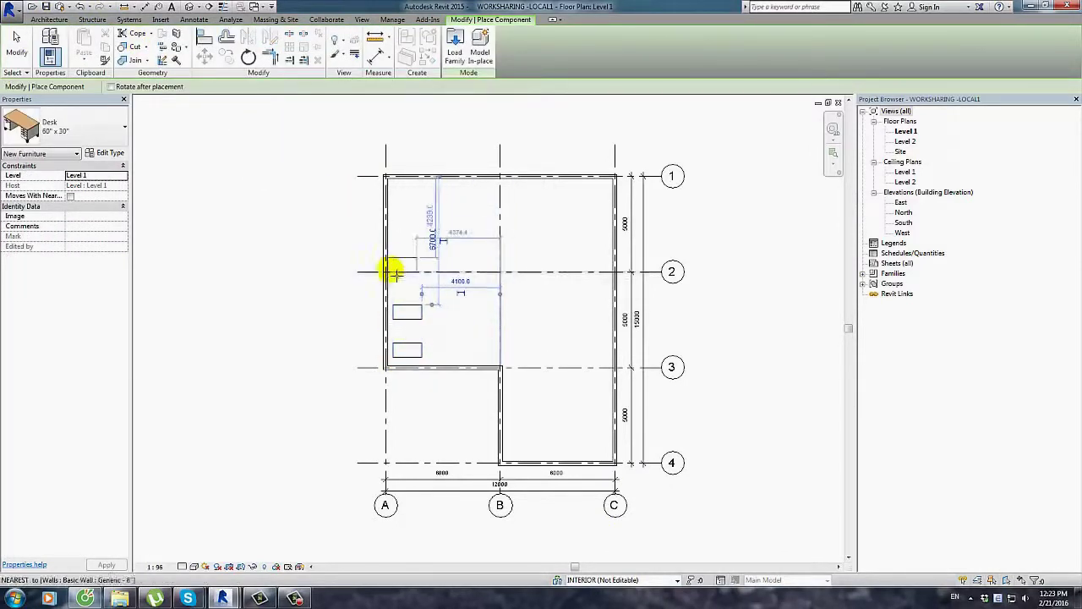
pyautogui.click(399, 257)
pyautogui.click(398, 204)
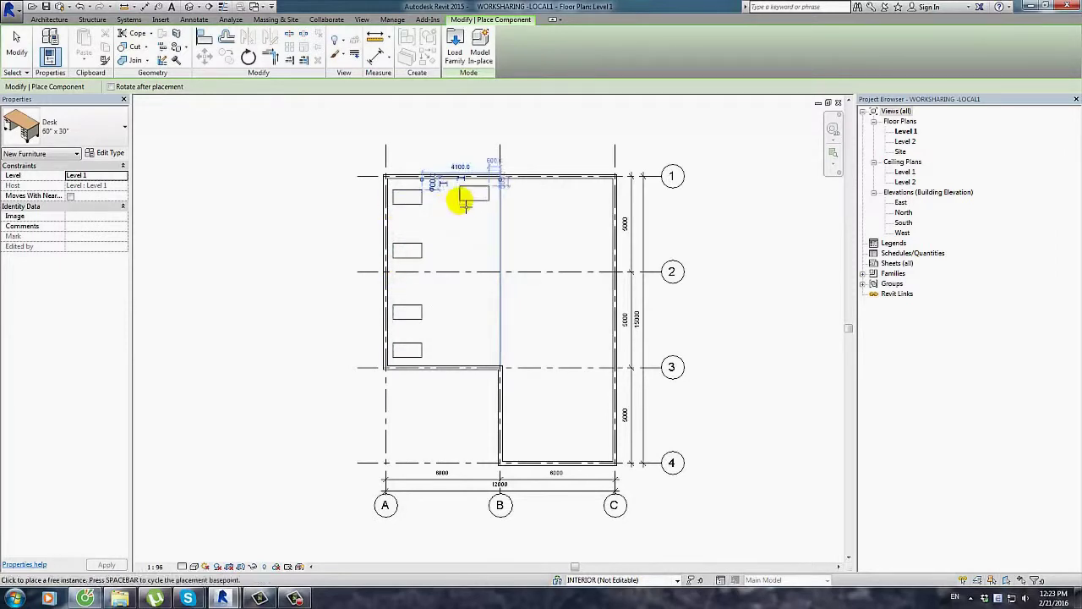
pyautogui.click(463, 203)
pyautogui.click(464, 255)
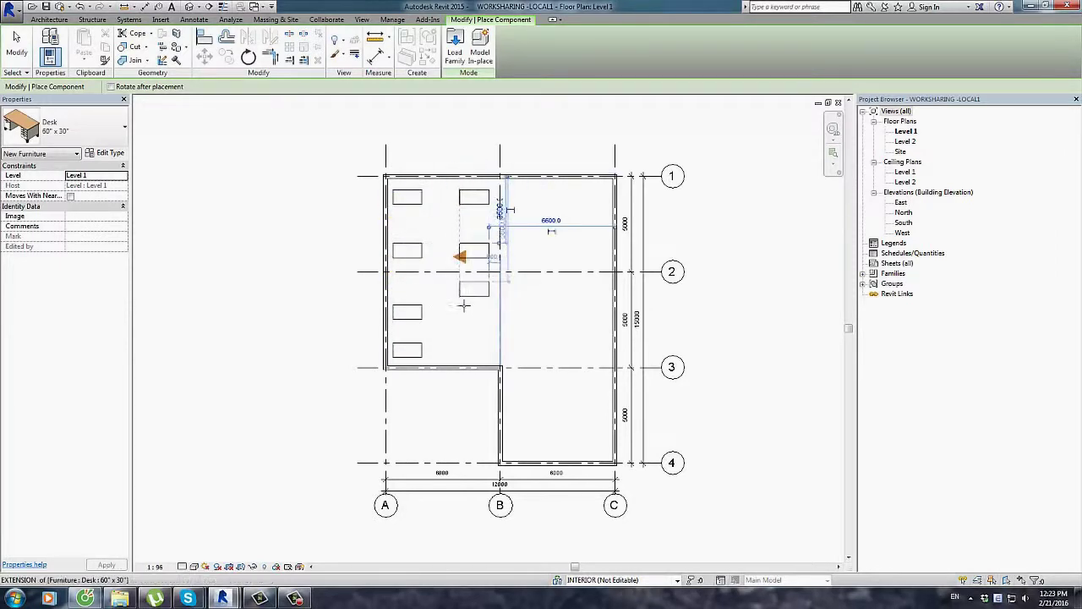
pyautogui.click(464, 318)
pyautogui.click(468, 349)
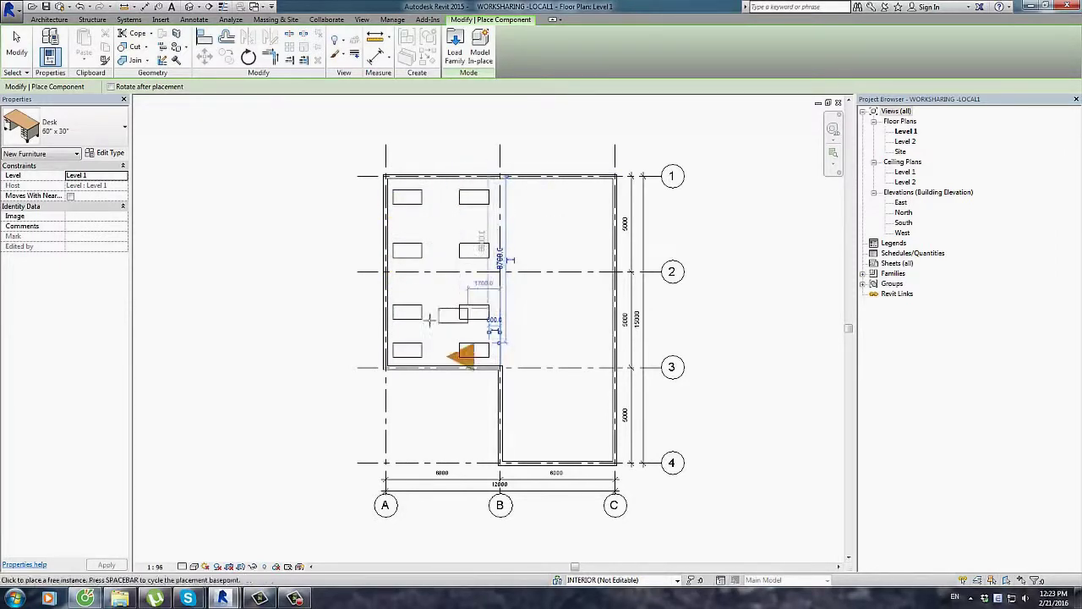
pyautogui.press('Escape')
pyautogui.press('Escape')
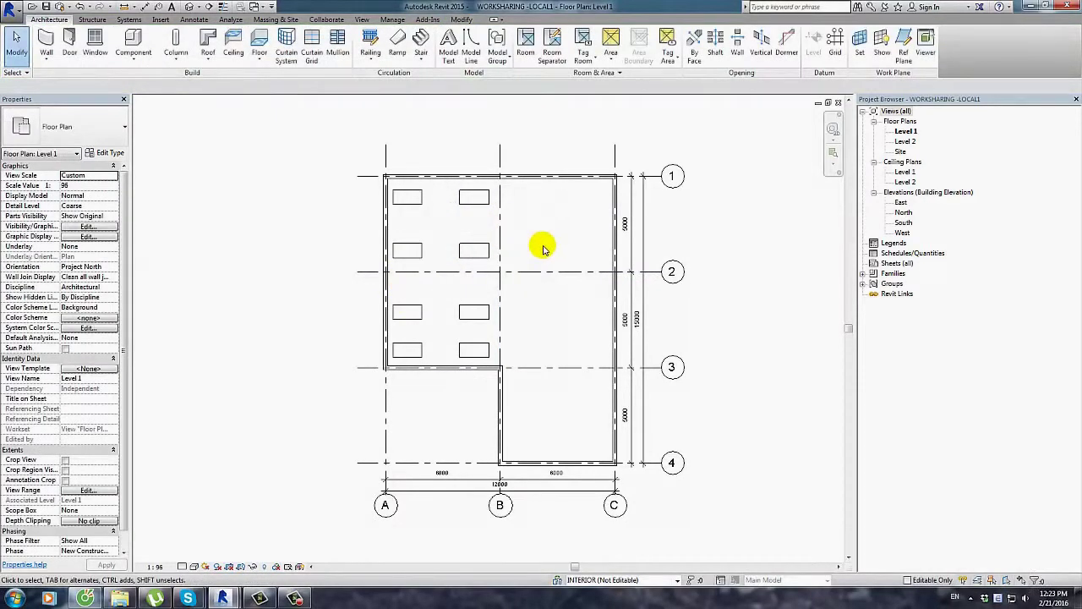
# Synchronize the desks to the central WORKSHARING file and zoom in to check them.
pyautogui.click(60, 7)
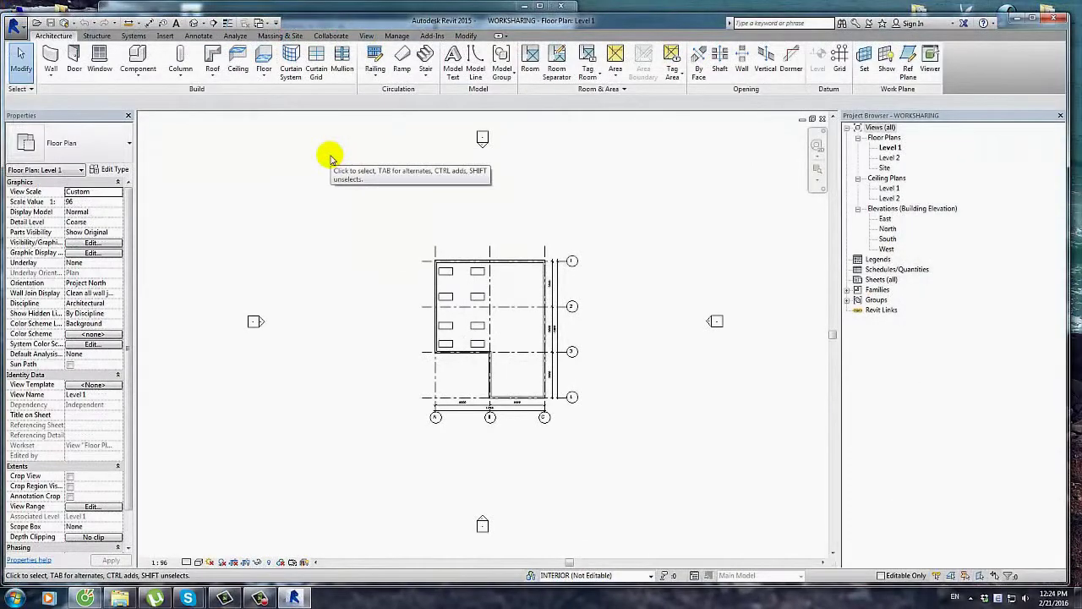
pyautogui.scroll(3, 490, 343)
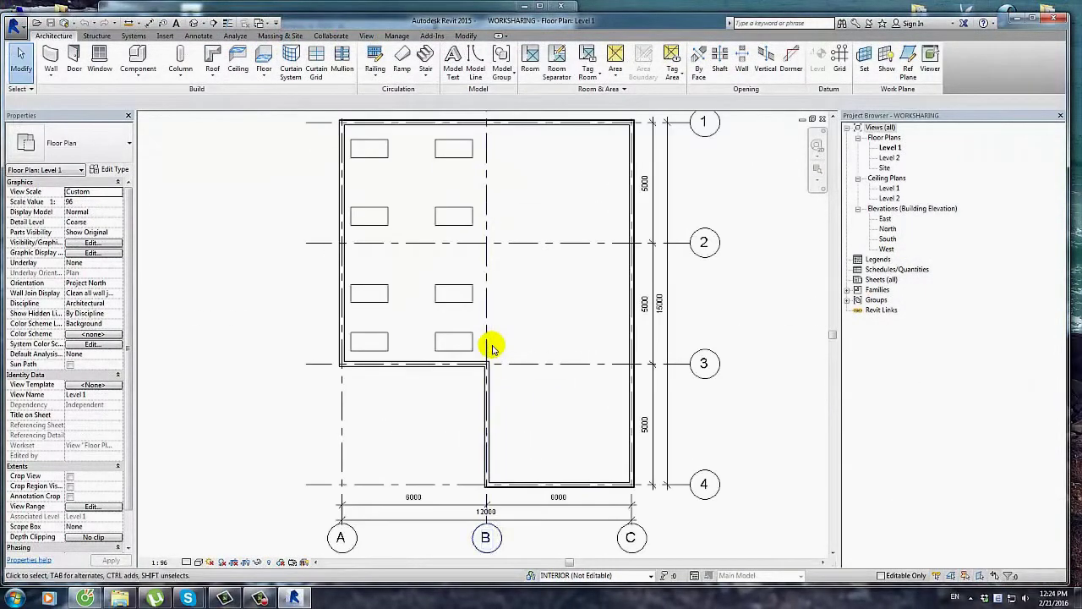
pyautogui.moveTo(491, 340); pyautogui.dragTo(452, 375, button='middle')
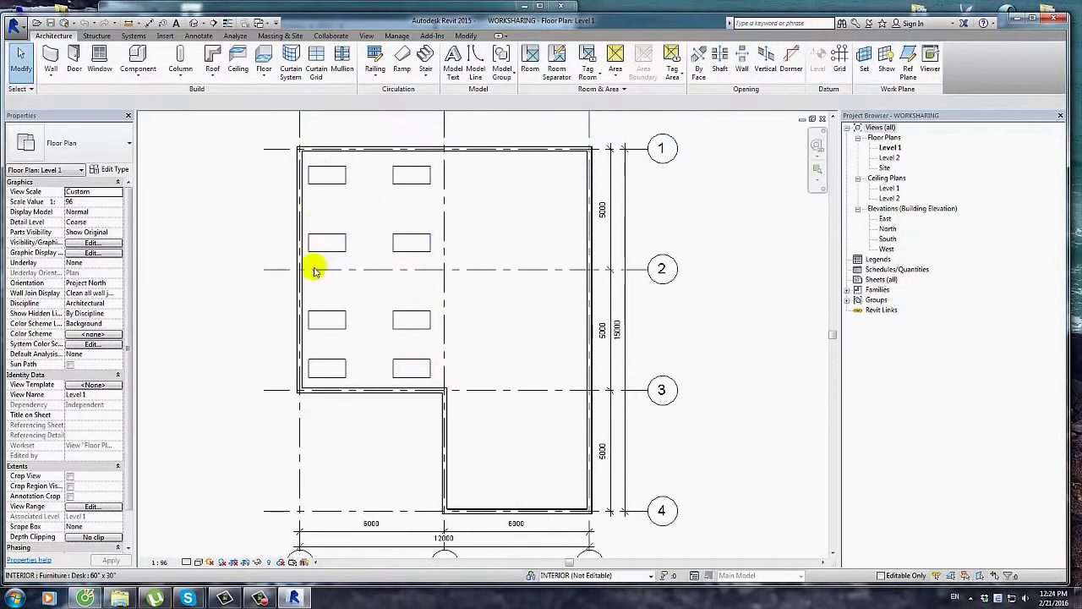